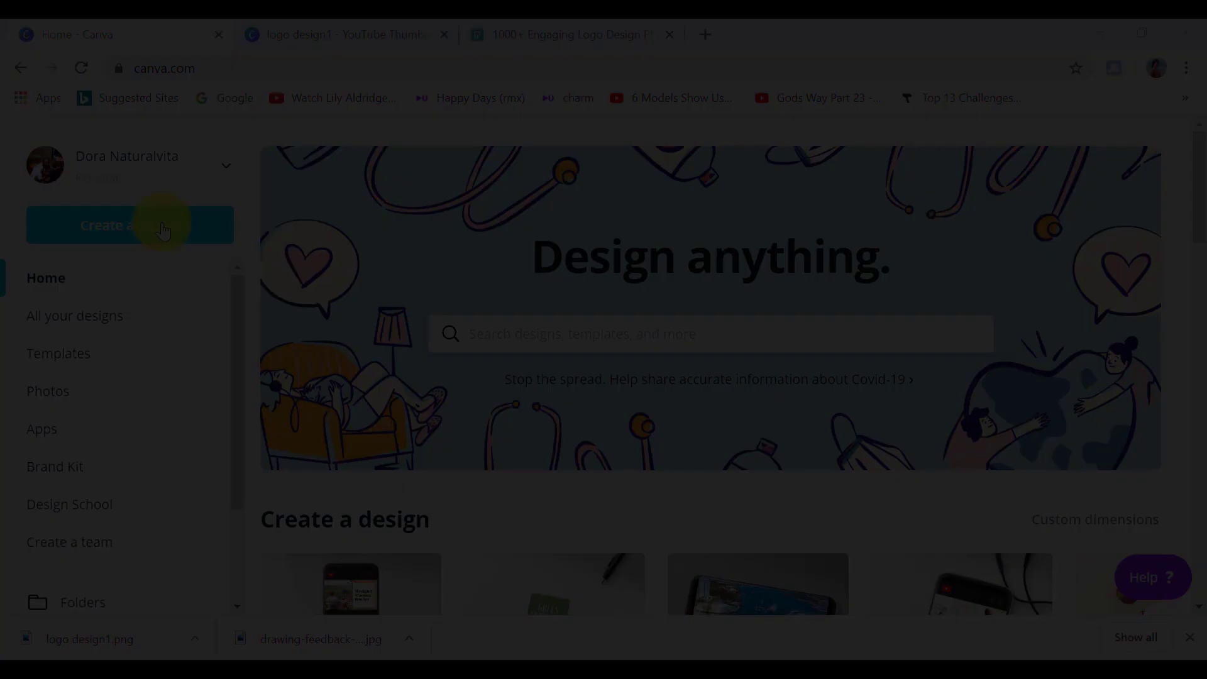
Browse the list of design types available for creating a new design
{"action": "left_click", "coordinate": [163, 231]}
{"action": "scroll", "coordinate": [236, 317], "scroll_direction": "down", "scroll_amount": 2}
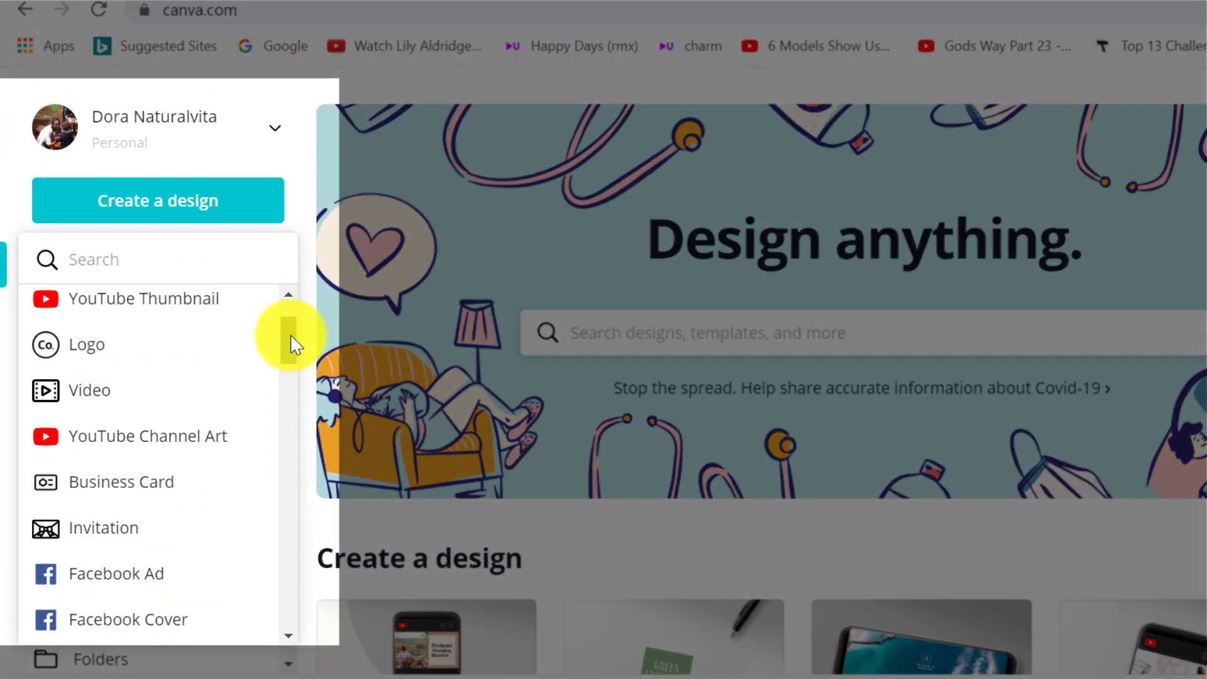
{"action": "left_click_drag", "start_coordinate": [292, 336], "coordinate": [289, 409]}
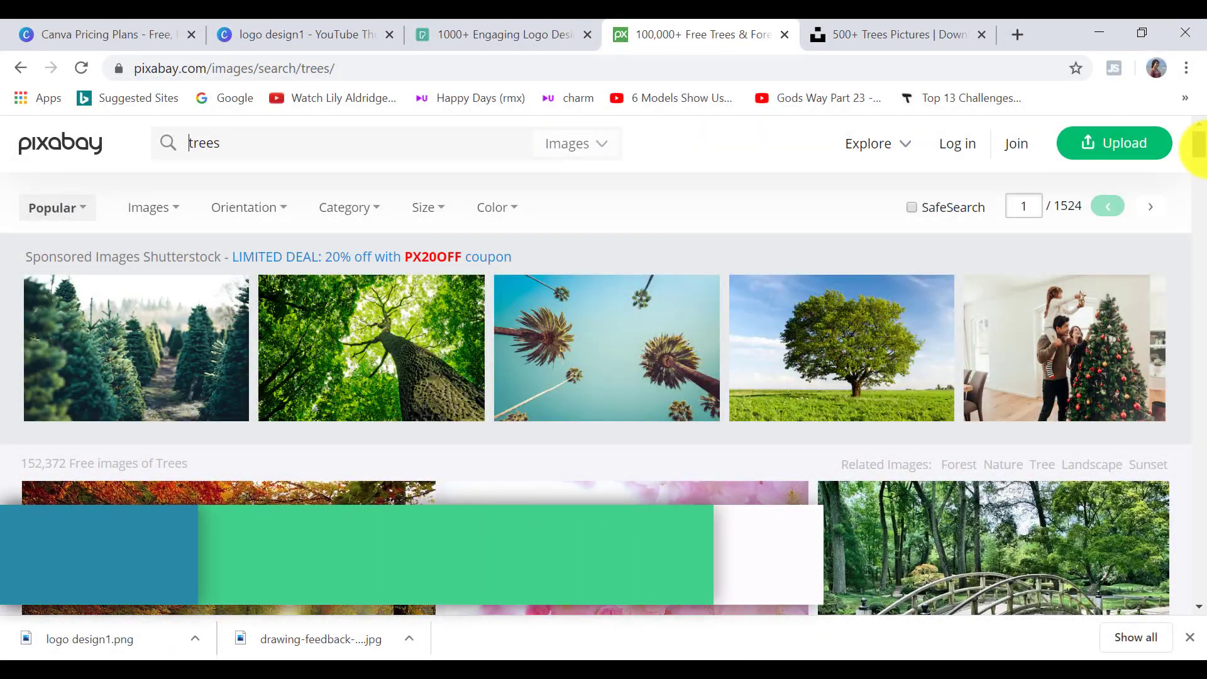
Browse free stock photo sites and download the Pexels photo of a person lettering beside a laptop and coffee
{"action": "left_click_drag", "start_coordinate": [1204, 150], "coordinate": [1197, 169]}
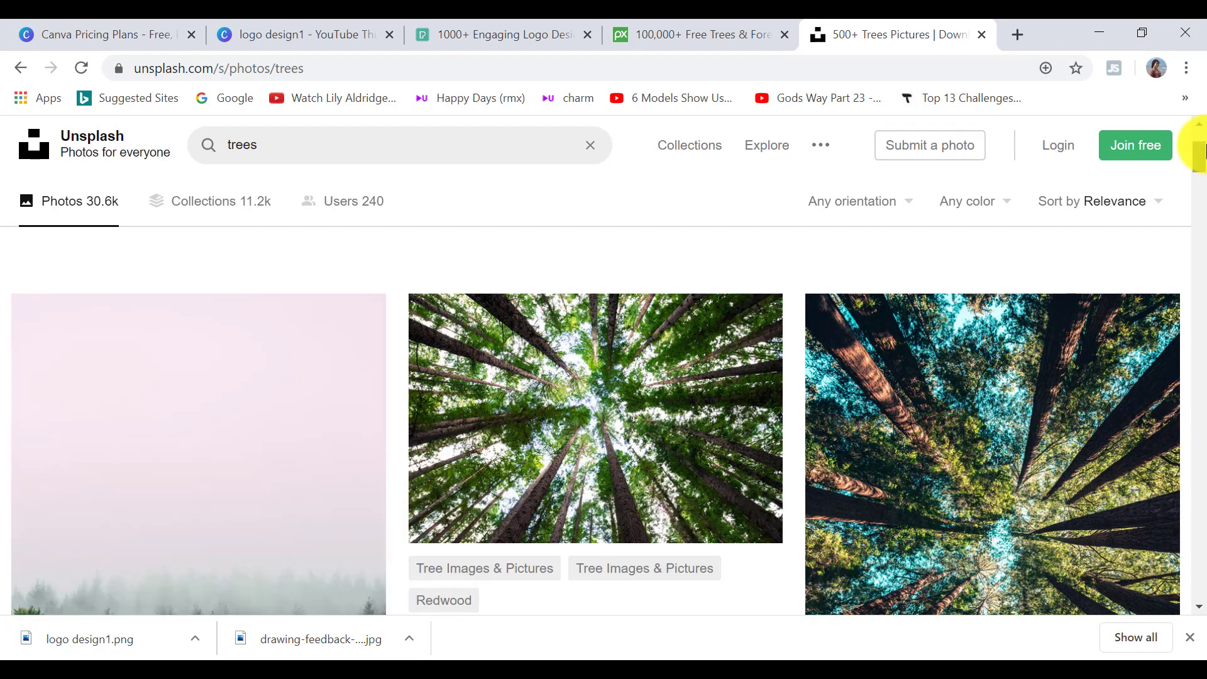
{"action": "left_click_drag", "start_coordinate": [1204, 151], "coordinate": [1205, 168]}
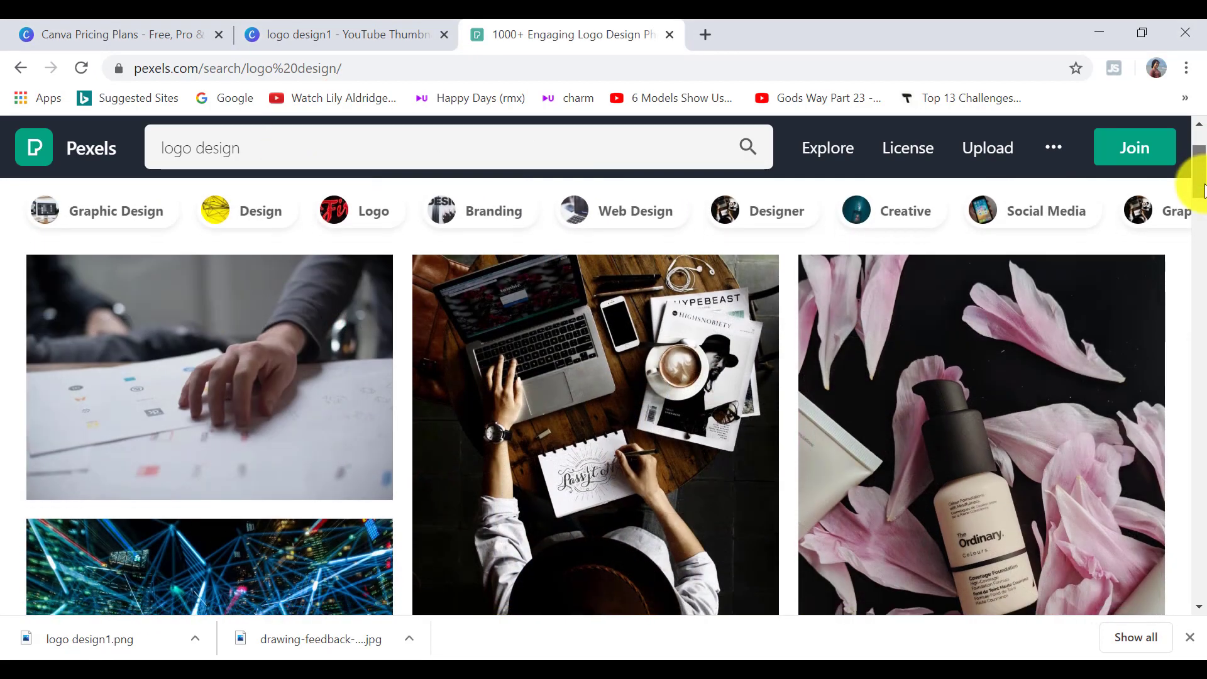
{"action": "left_click_drag", "start_coordinate": [1202, 190], "coordinate": [1199, 200]}
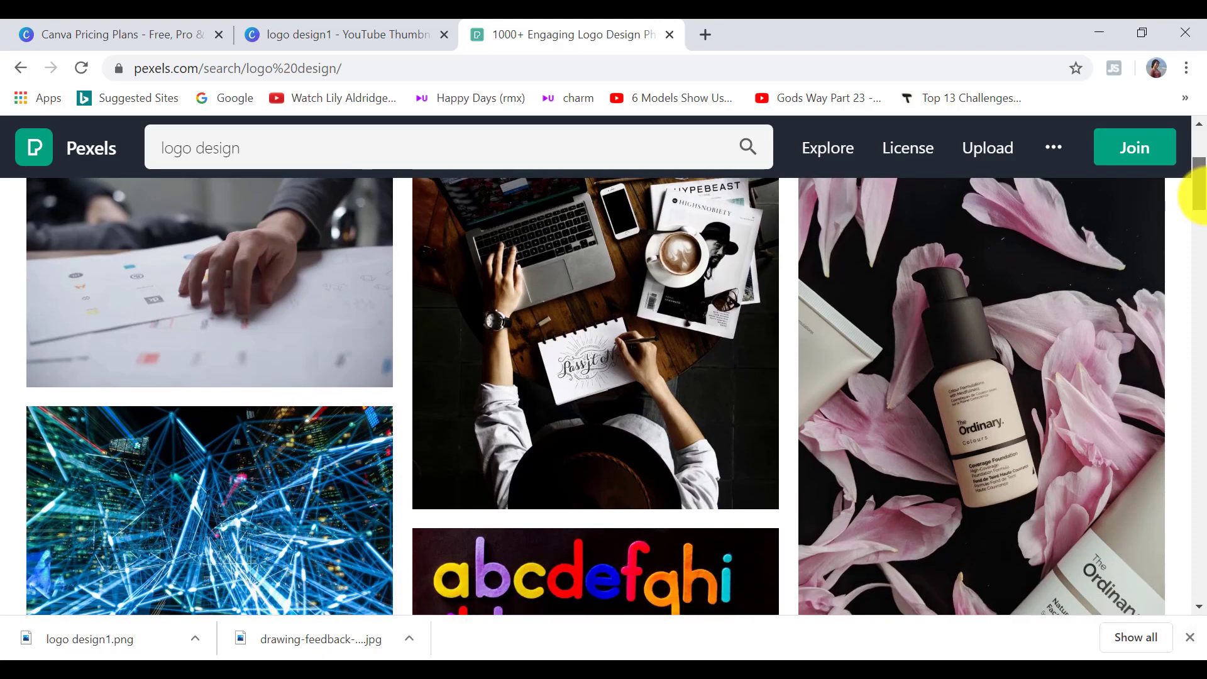
{"action": "left_click", "coordinate": [661, 320]}
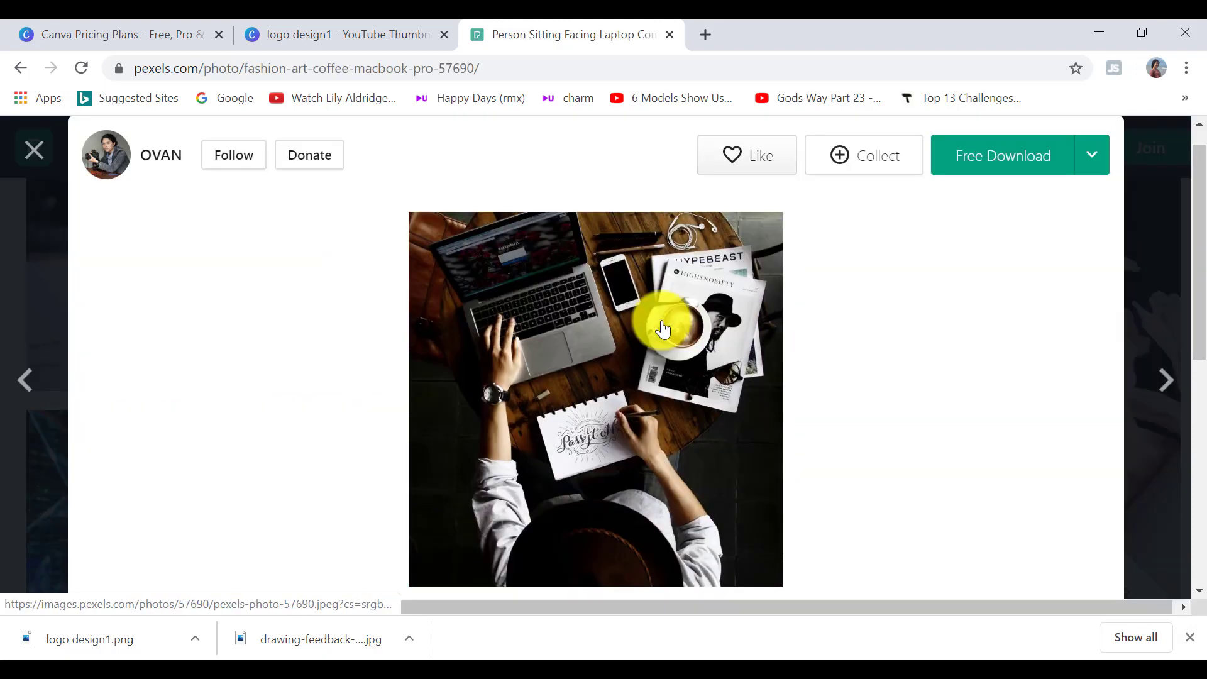
{"action": "left_click", "coordinate": [1002, 157]}
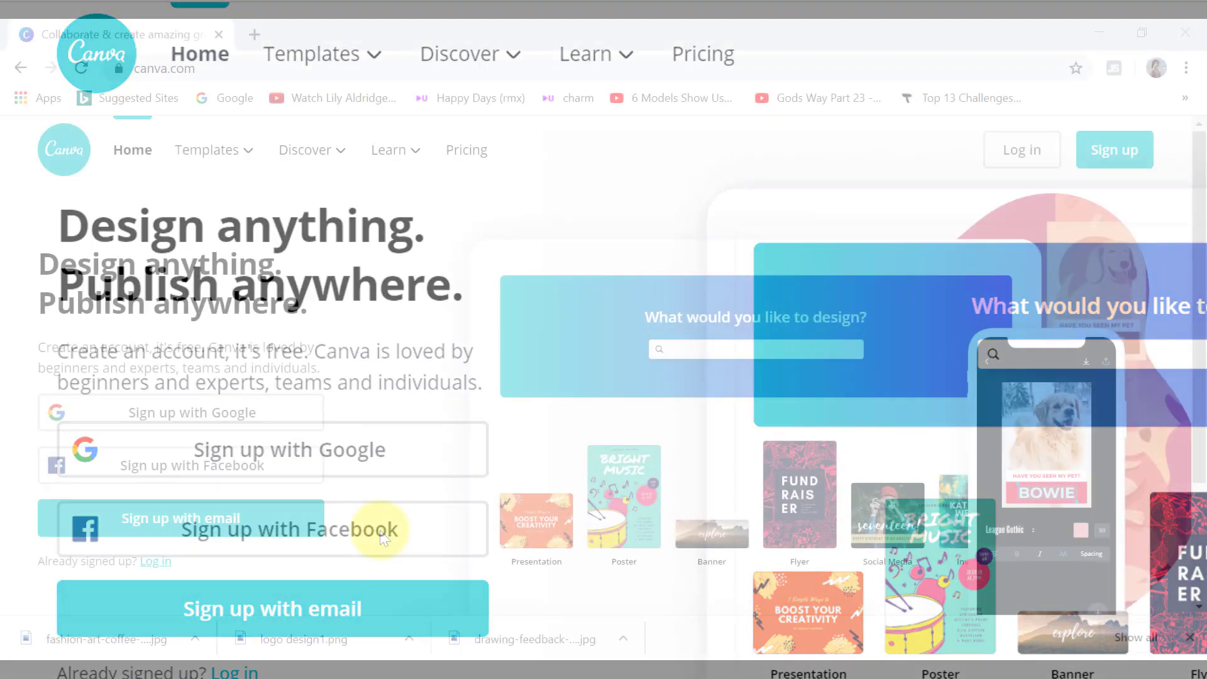
Choose email sign-up for Canva and create a blank YouTube Thumbnail design
{"action": "left_click", "coordinate": [355, 614]}
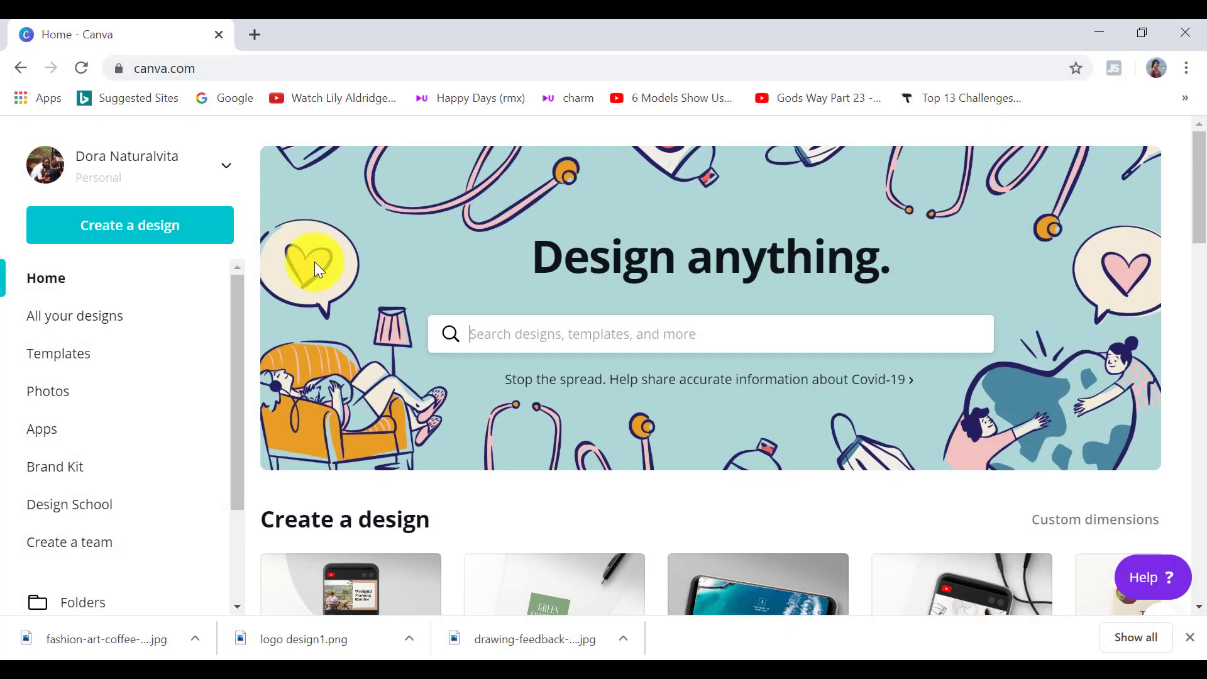
{"action": "left_click", "coordinate": [184, 231]}
{"action": "mouse_move", "coordinate": [237, 330]}
{"action": "left_mouse_down"}
{"action": "mouse_move", "coordinate": [240, 372]}
{"action": "mouse_move", "coordinate": [239, 329]}
{"action": "left_mouse_up"}
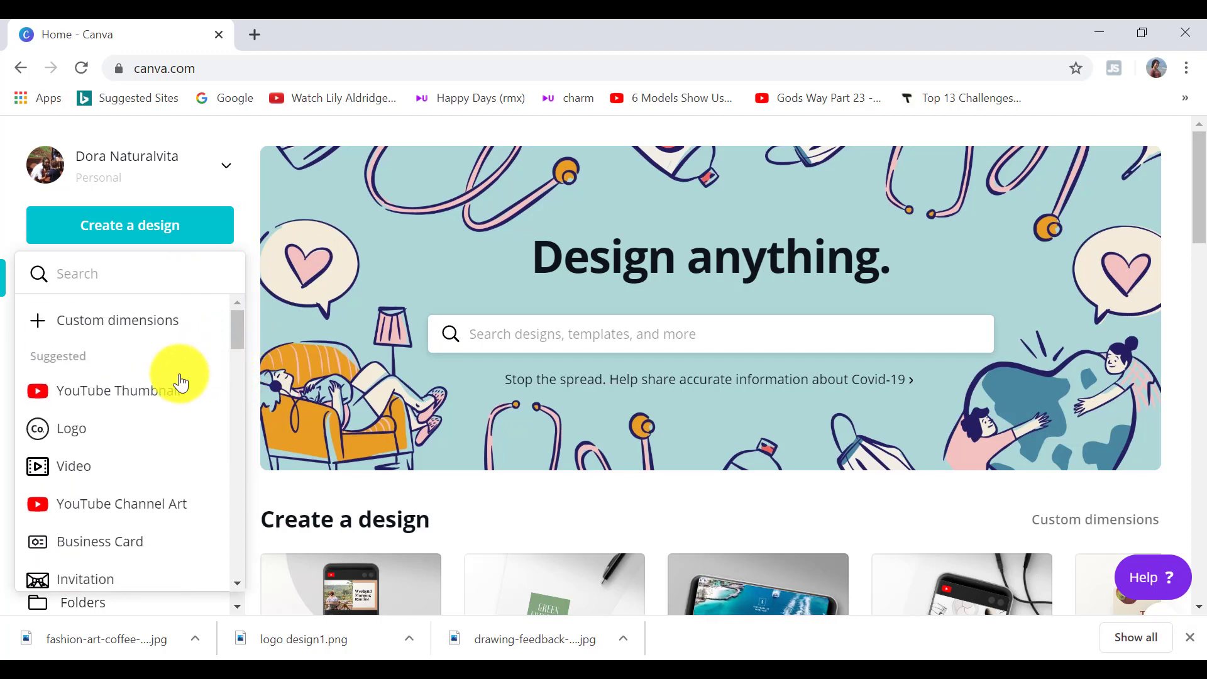
{"action": "left_click", "coordinate": [123, 398]}
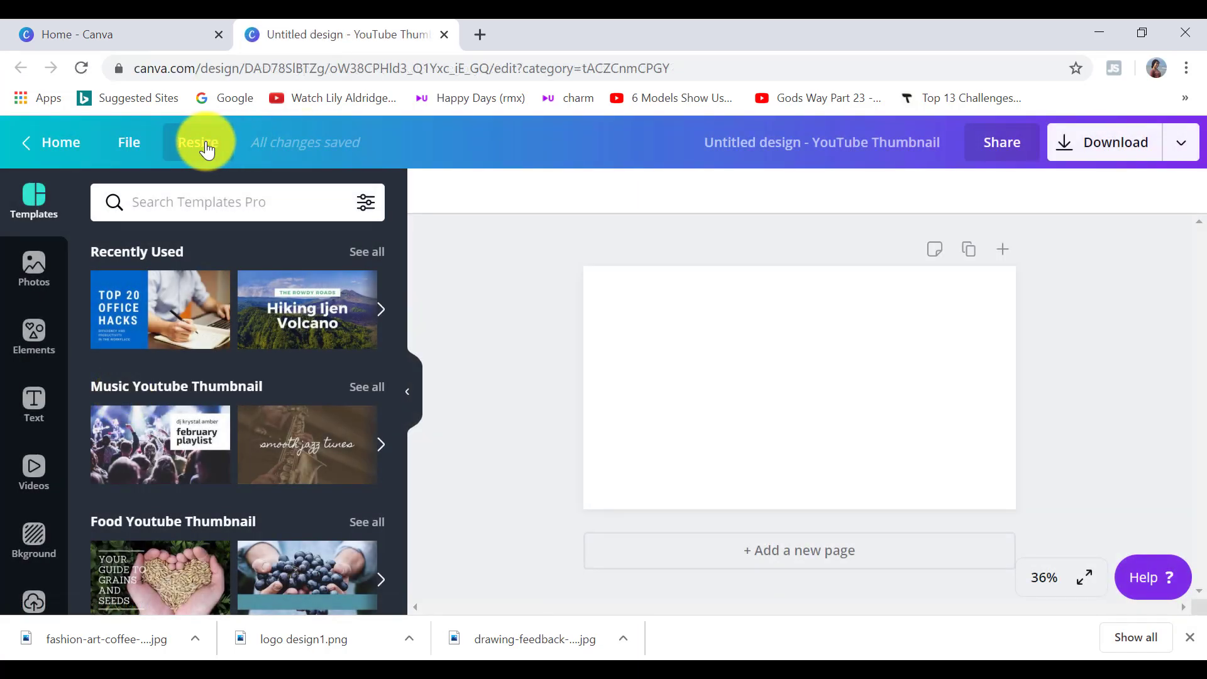
{"action": "left_click", "coordinate": [207, 150]}
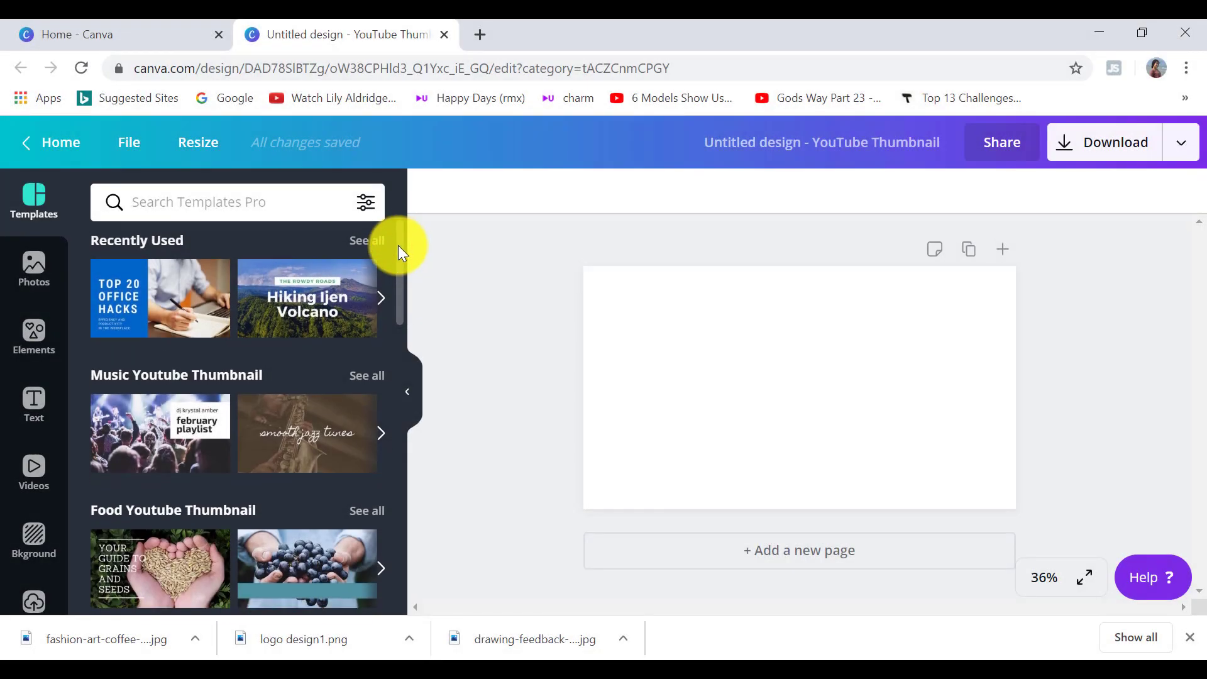
Apply the free "Top 20 Office Hacks" template to the blank thumbnail
{"action": "left_click_drag", "start_coordinate": [398, 245], "coordinate": [412, 337]}
{"action": "scroll", "coordinate": [413, 338], "scroll_direction": "down", "scroll_amount": 10}
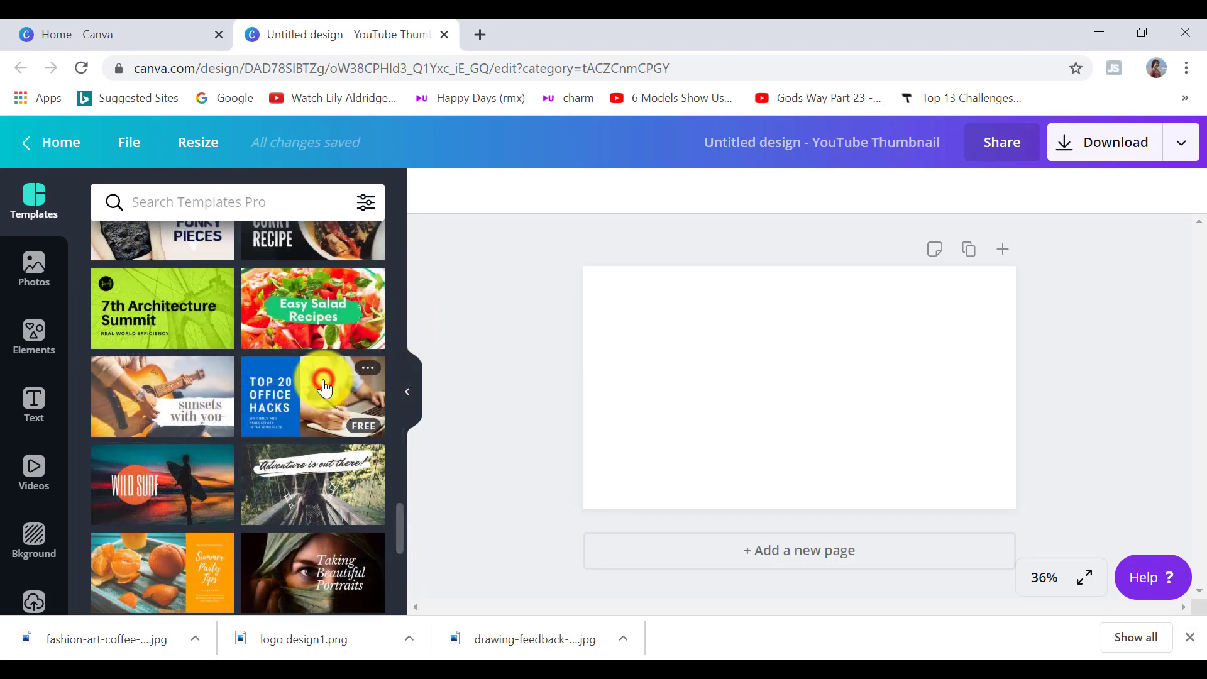
{"action": "left_click", "coordinate": [324, 387]}
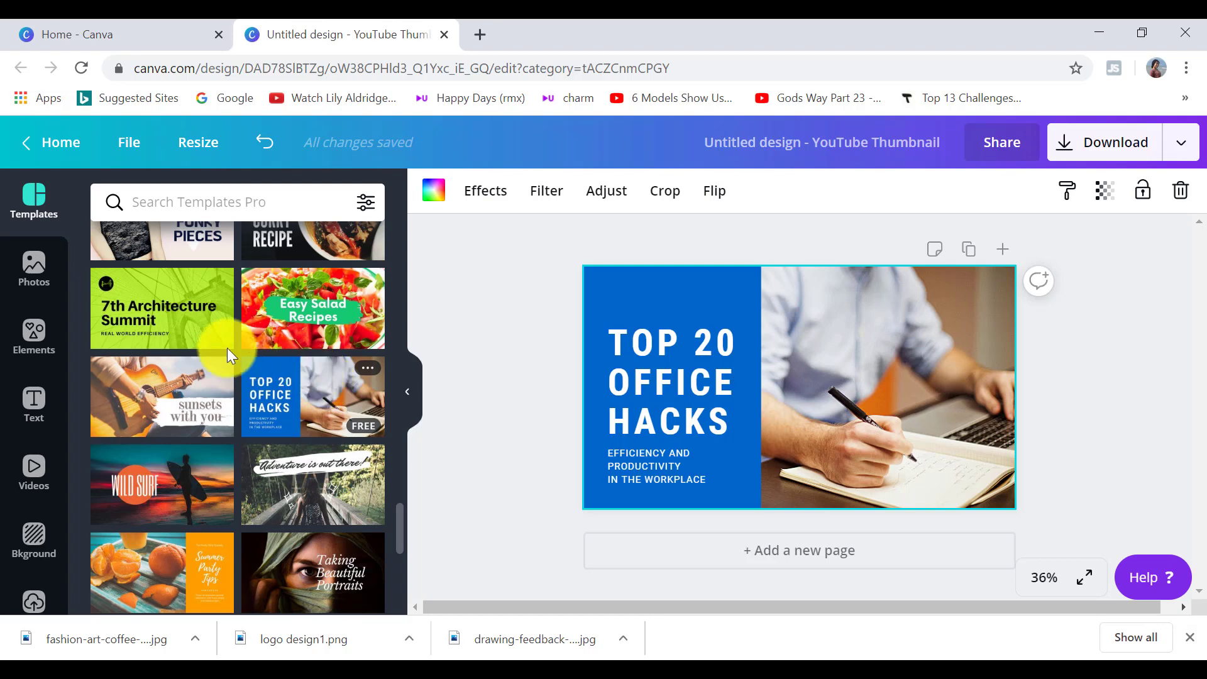
Search the photo library for "logo design" and browse the matching images
{"action": "left_click", "coordinate": [34, 271]}
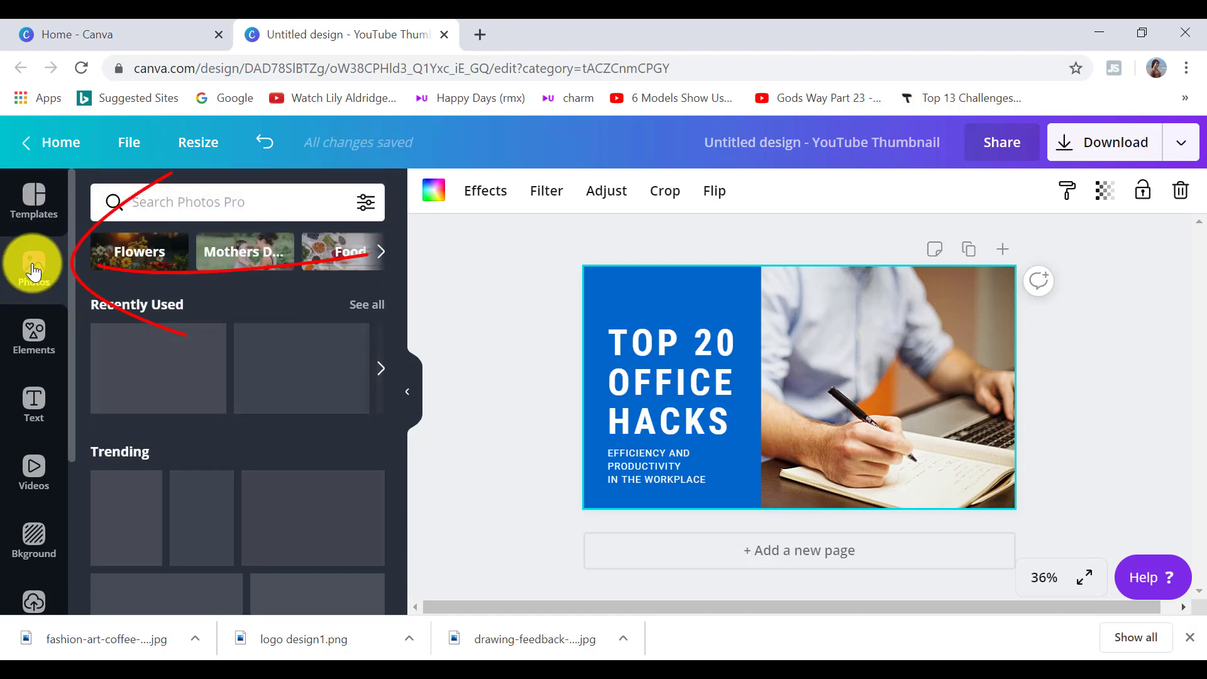
{"action": "left_click", "coordinate": [168, 206]}
{"action": "type", "text": "LOG"}
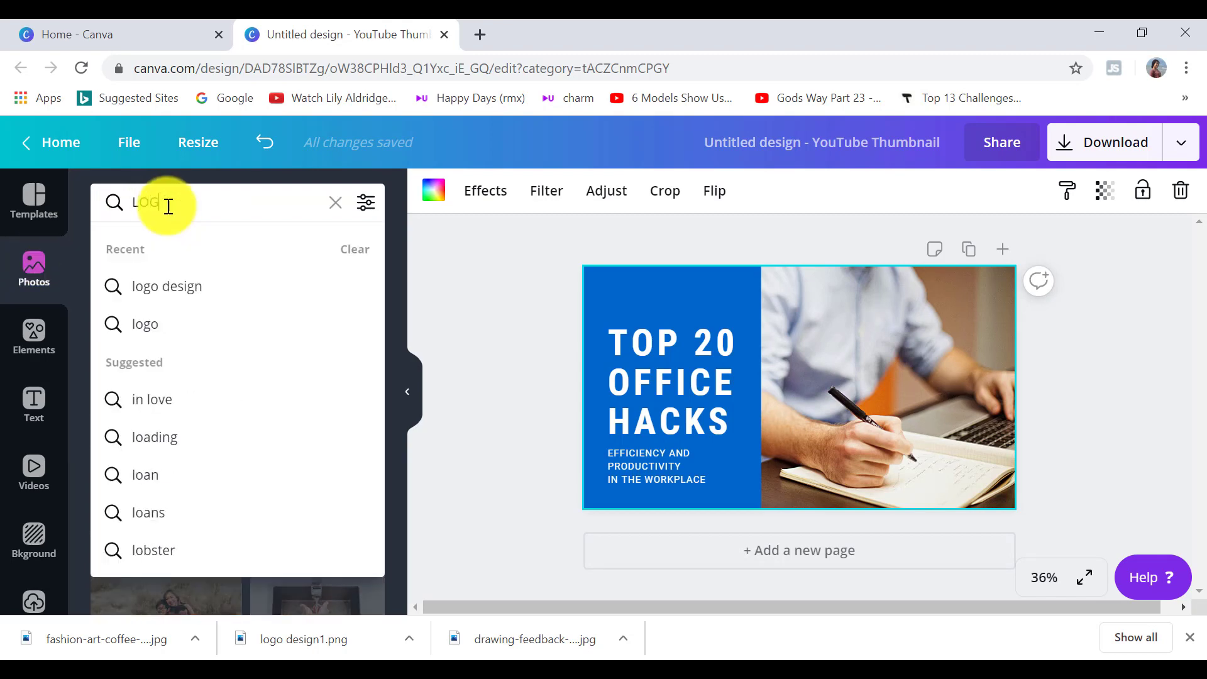
{"action": "left_click", "coordinate": [173, 304]}
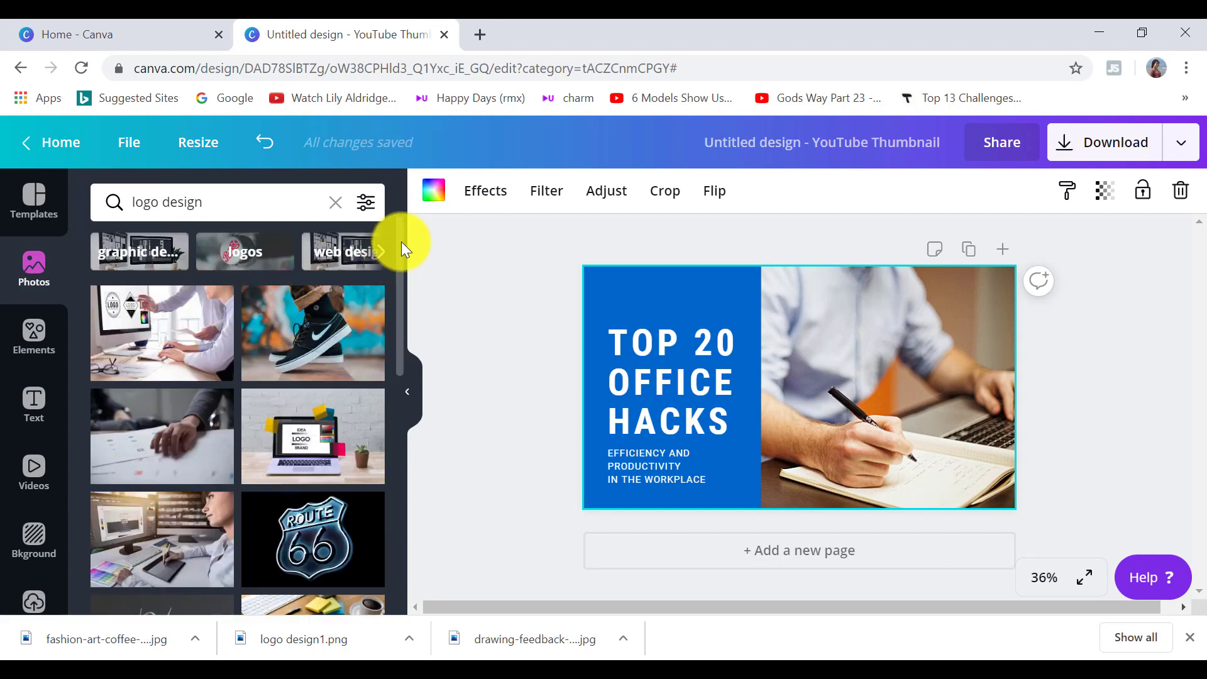
{"action": "left_click_drag", "start_coordinate": [401, 243], "coordinate": [401, 280]}
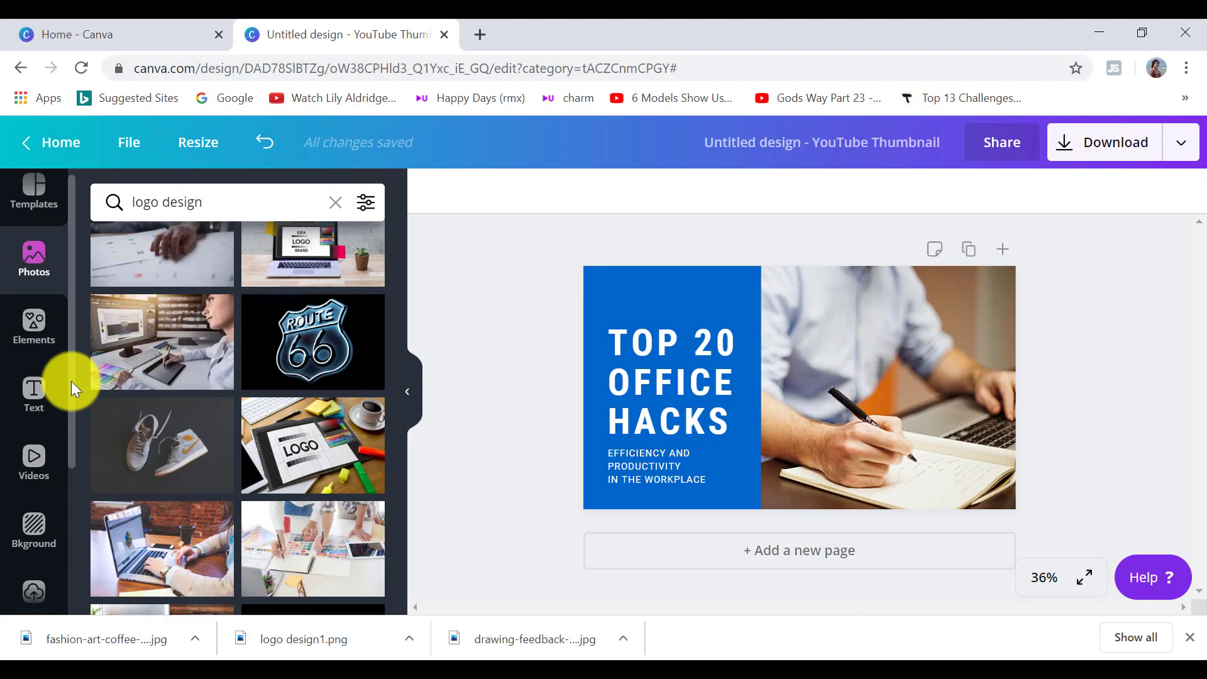
Upload the downloaded laptop-and-coffee photo and place it on the thumbnail
{"action": "left_click_drag", "start_coordinate": [71, 380], "coordinate": [71, 480]}
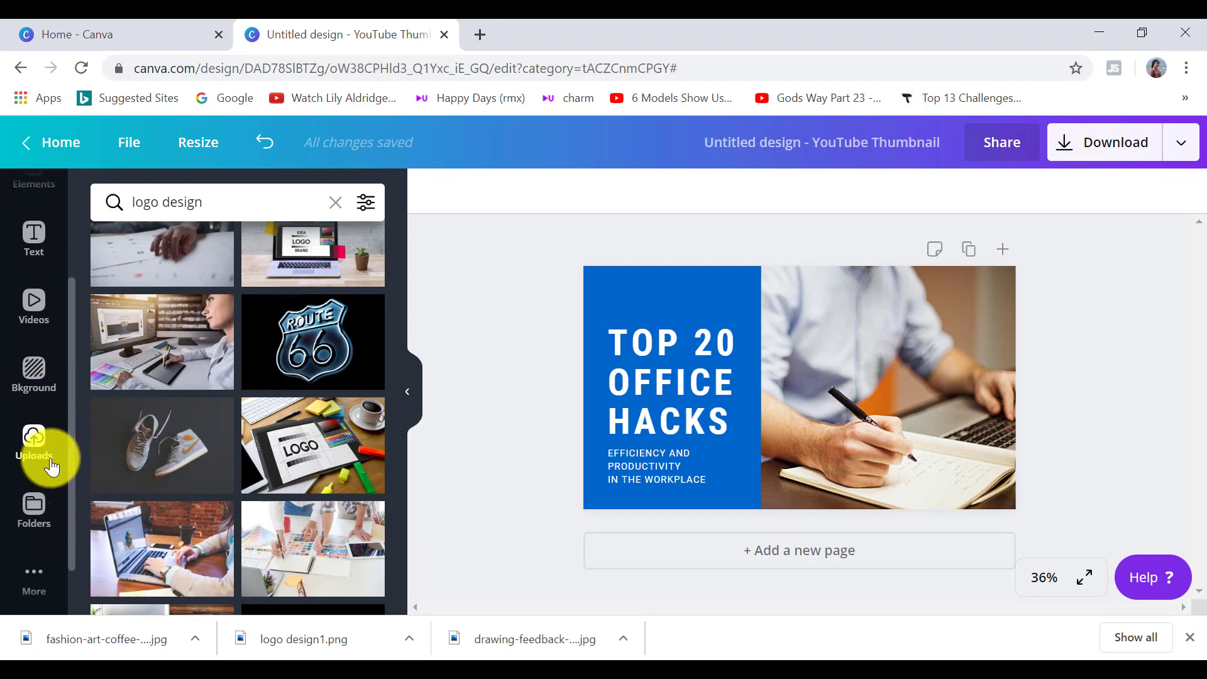
{"action": "left_click", "coordinate": [33, 447]}
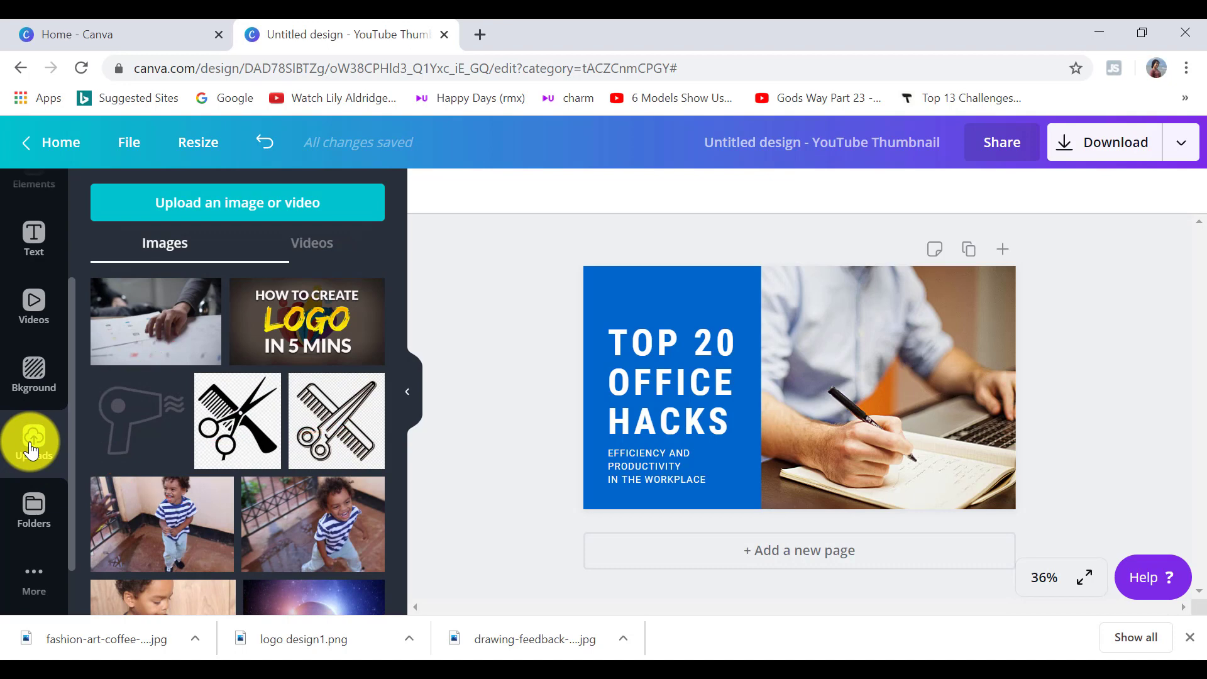
{"action": "left_click", "coordinate": [223, 211]}
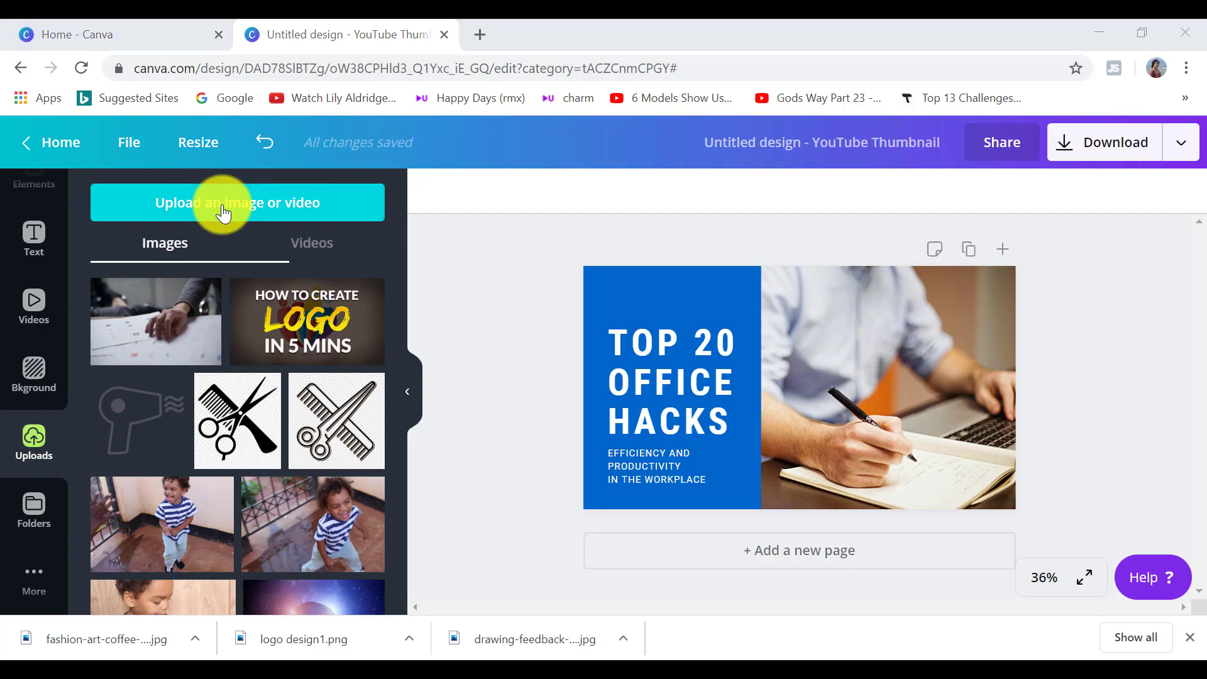
{"action": "left_click", "coordinate": [1046, 630]}
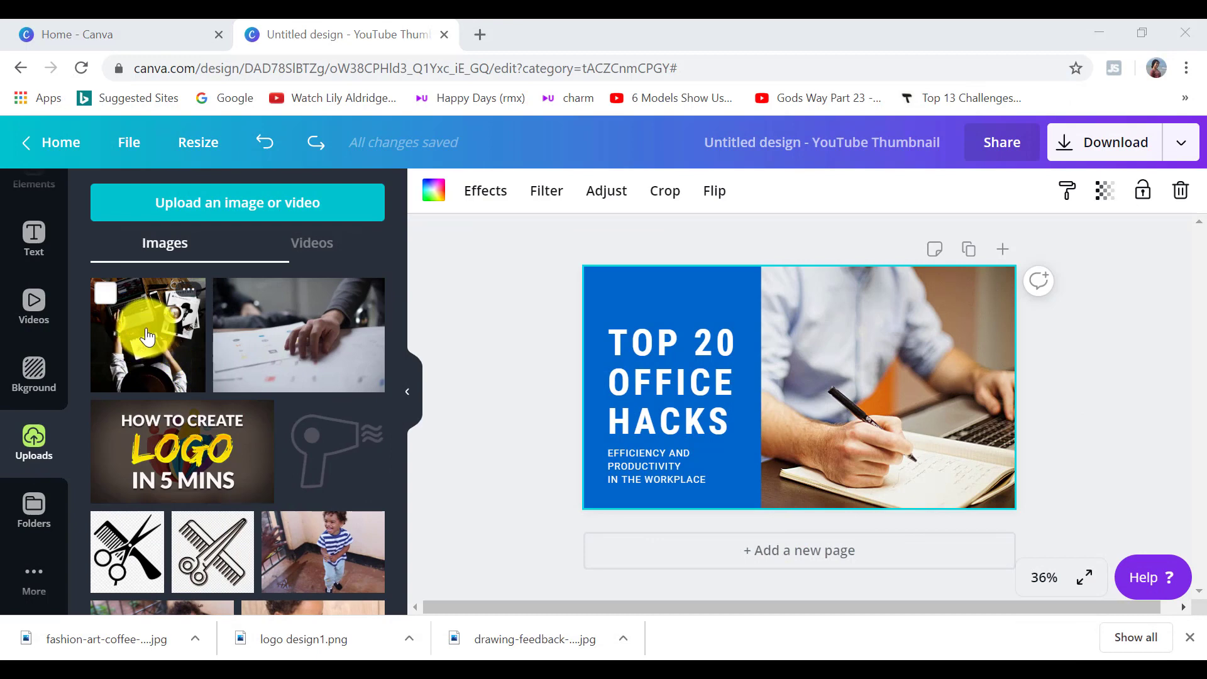
{"action": "left_click", "coordinate": [146, 328]}
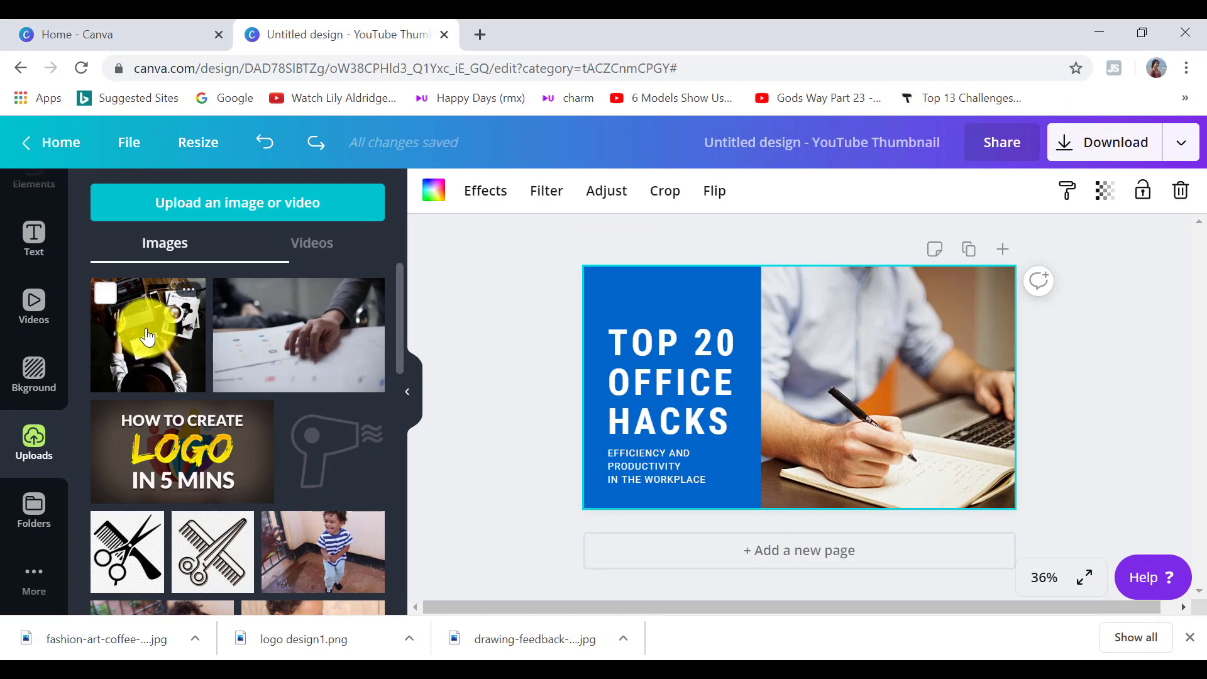
{"action": "left_click", "coordinate": [146, 331]}
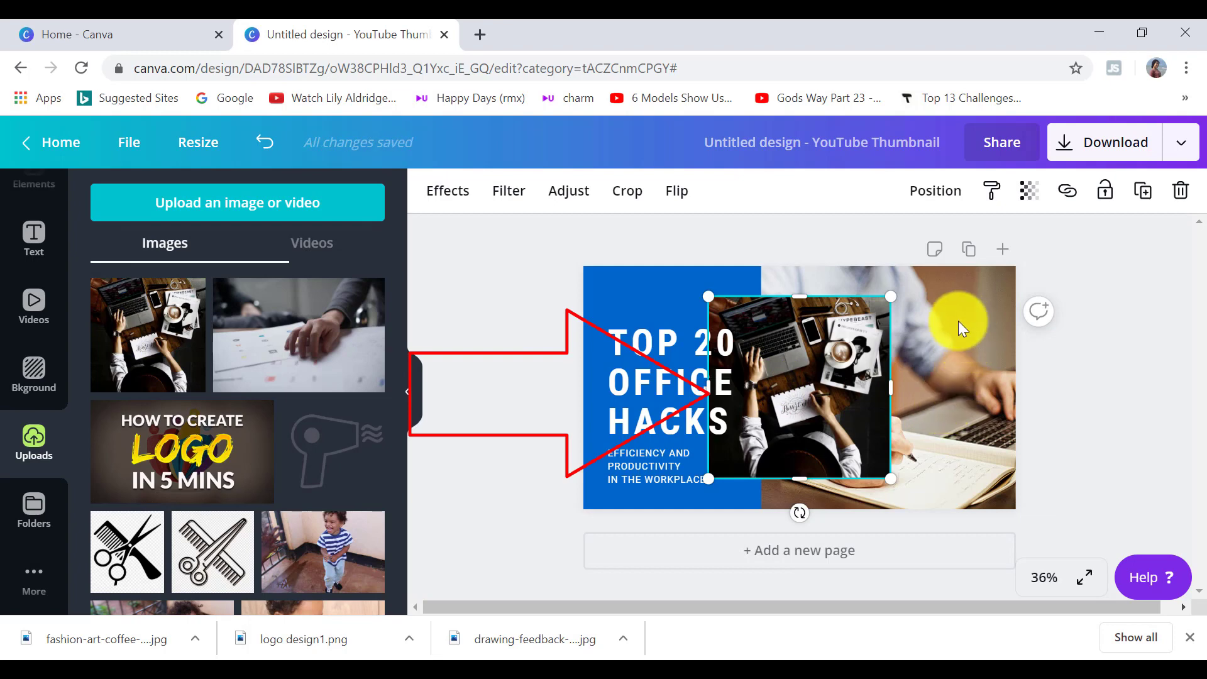
Delete the template's background photo and send the uploaded photo to the back, behind the blue panel
{"action": "left_click", "coordinate": [956, 366]}
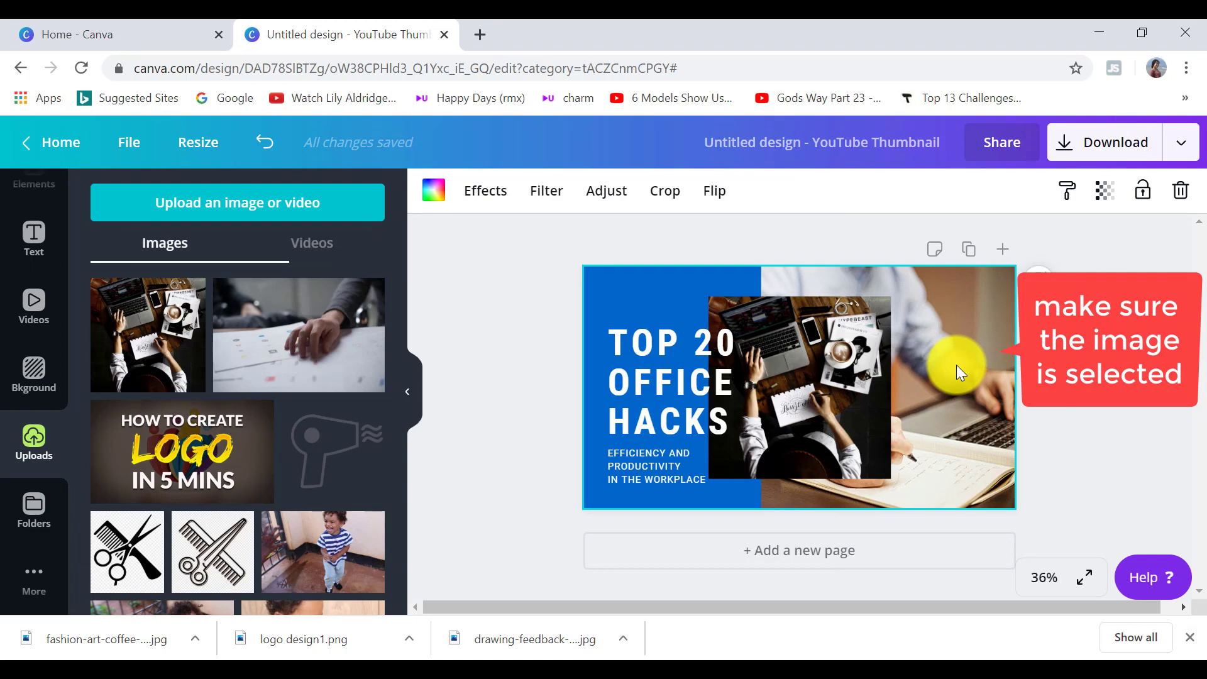
{"action": "key", "text": "Delete"}
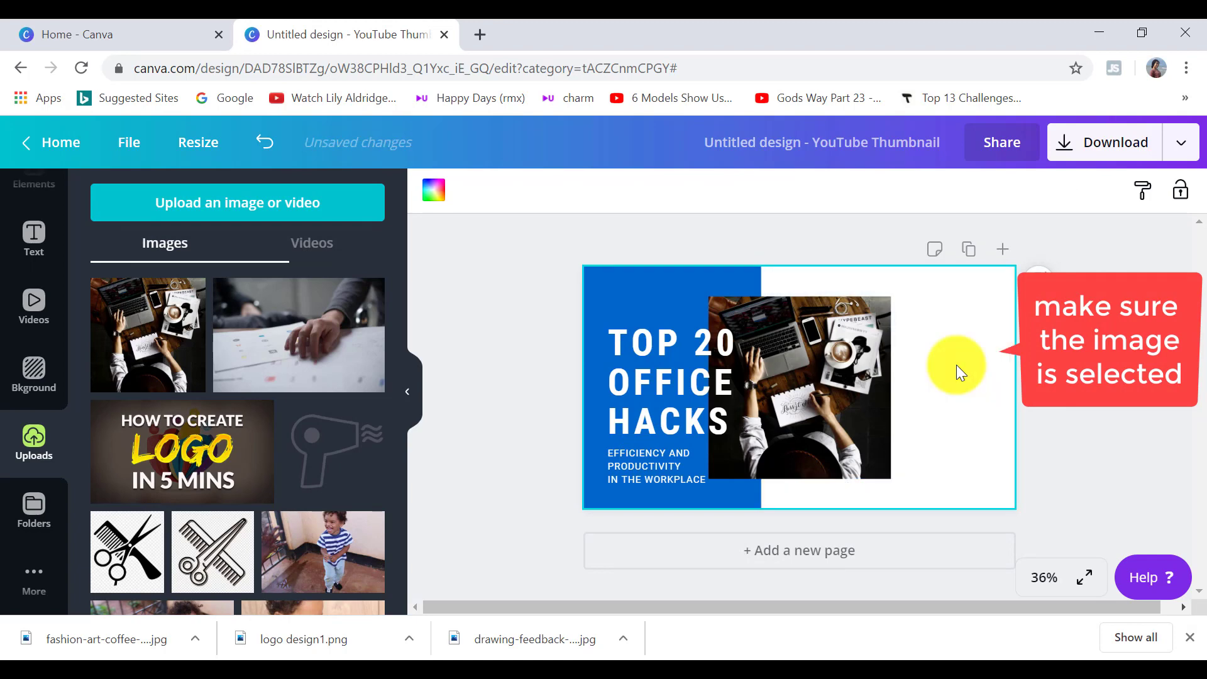
{"action": "right_click", "coordinate": [861, 376]}
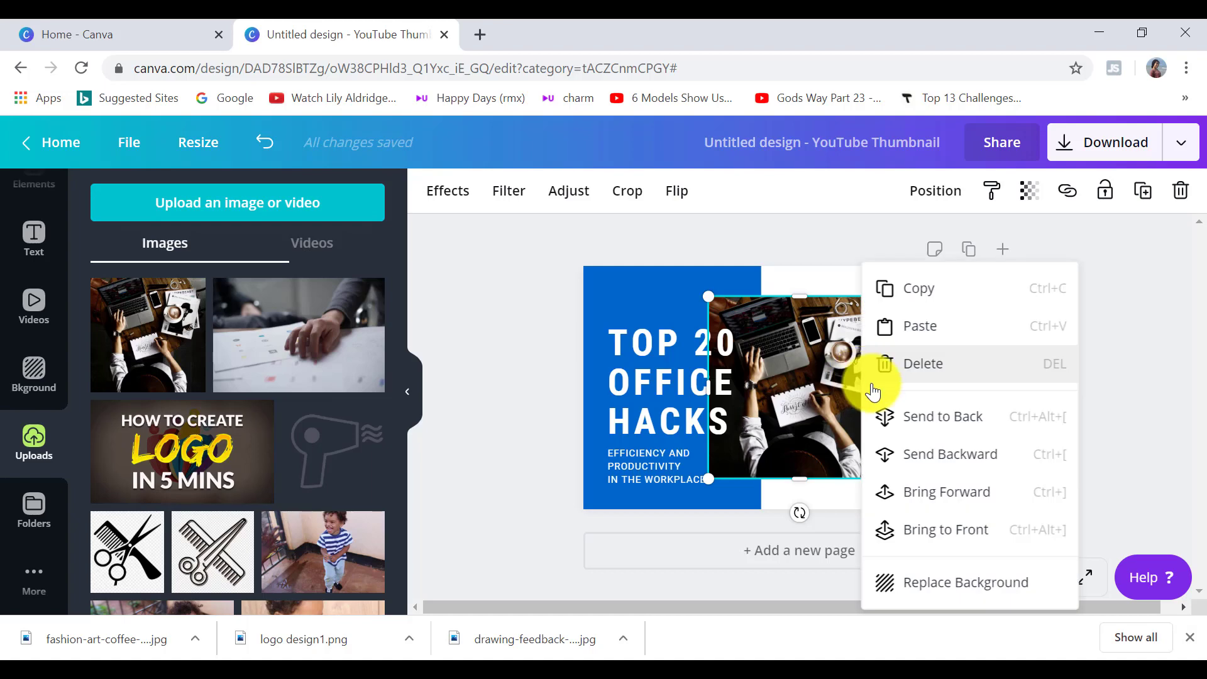
{"action": "left_click", "coordinate": [928, 420]}
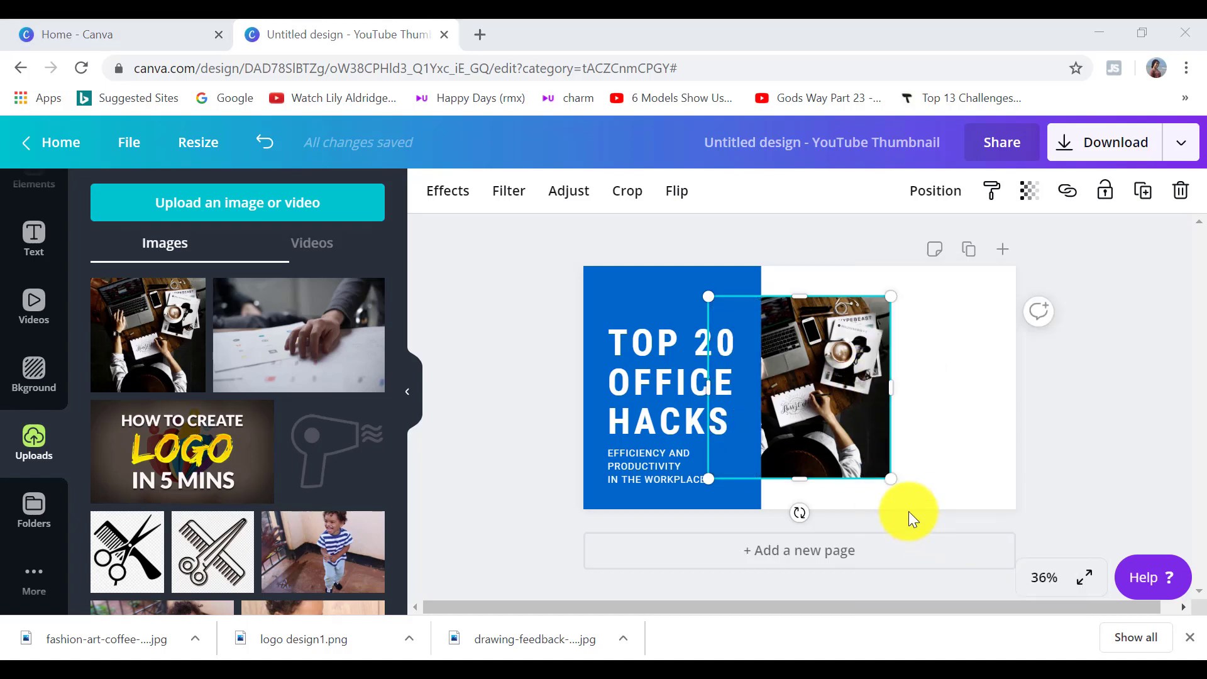
Enlarge the uploaded photo and position it to fill the white area beside the blue panel
{"action": "left_click_drag", "start_coordinate": [890, 480], "coordinate": [1050, 539]}
{"action": "left_click_drag", "start_coordinate": [970, 463], "coordinate": [990, 462]}
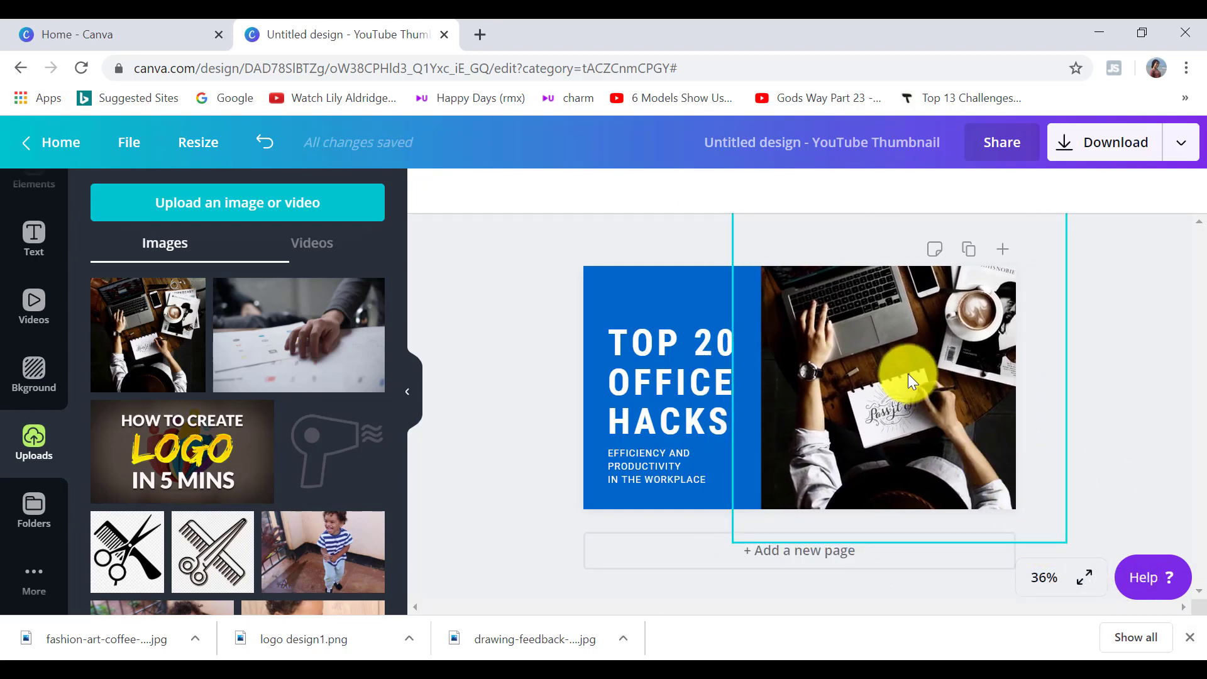
Increase the contrast of the uploaded photo with the image adjustments
{"action": "left_click", "coordinate": [908, 380]}
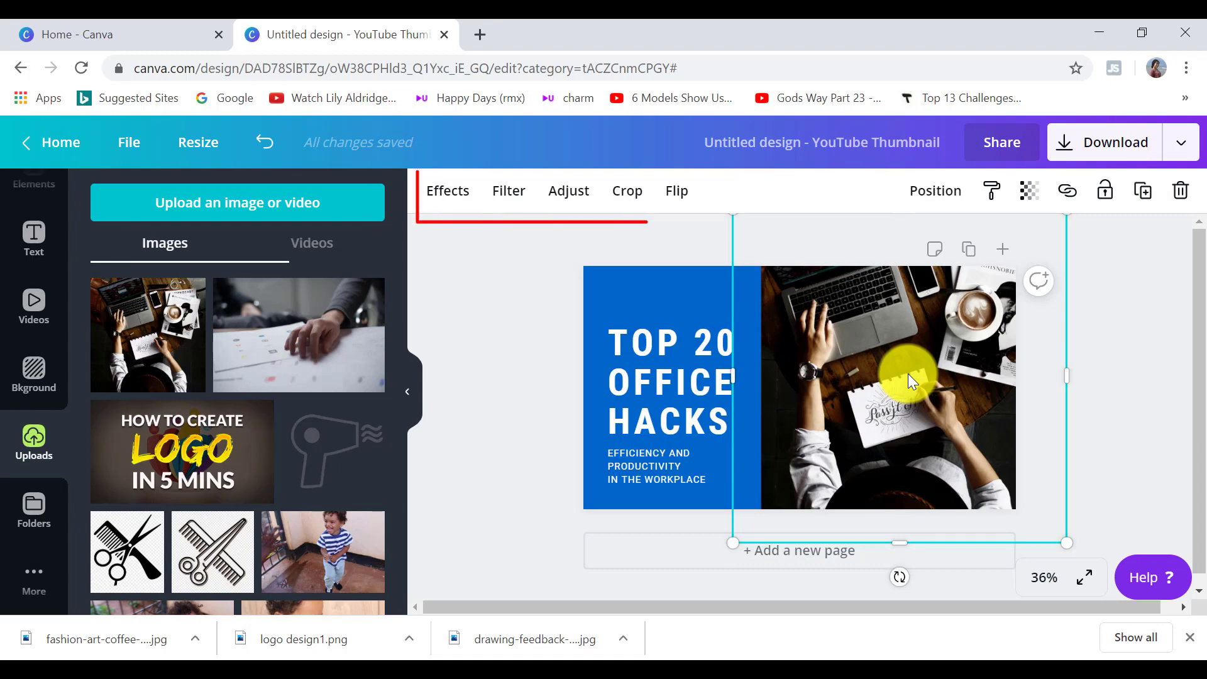
{"action": "left_click", "coordinate": [571, 193]}
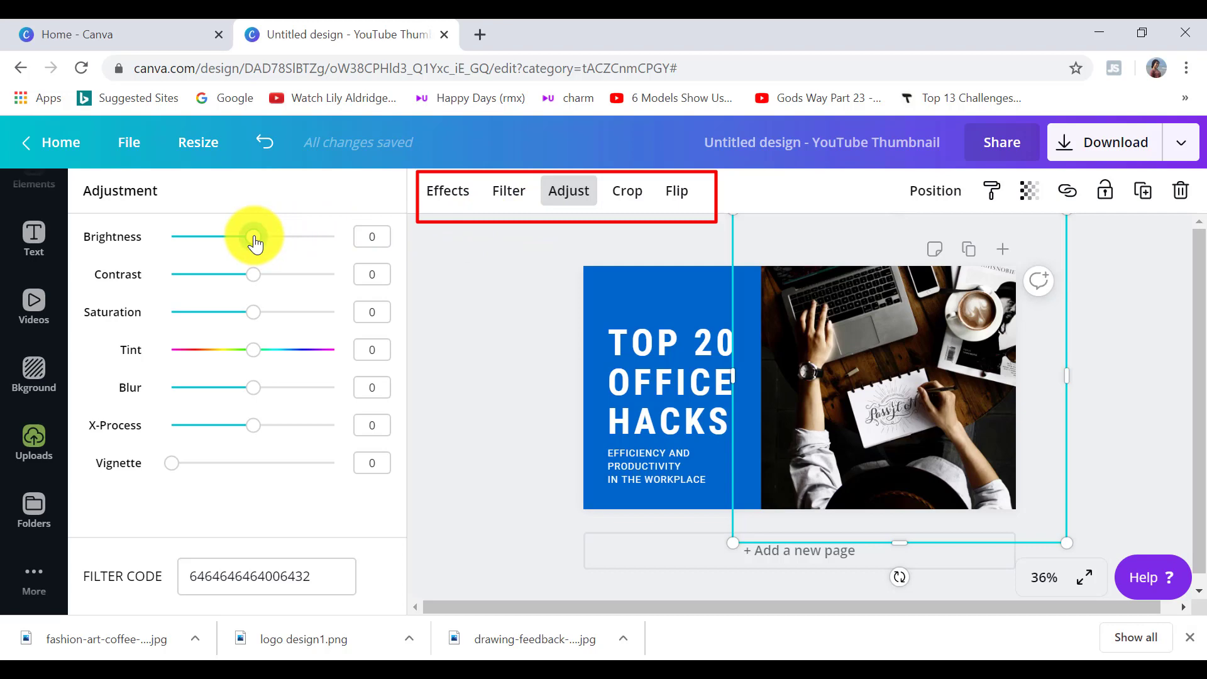
{"action": "mouse_move", "coordinate": [255, 242]}
{"action": "left_mouse_down"}
{"action": "mouse_move", "coordinate": [278, 245]}
{"action": "mouse_move", "coordinate": [253, 239]}
{"action": "left_mouse_up"}
{"action": "left_click_drag", "start_coordinate": [253, 274], "coordinate": [282, 284]}
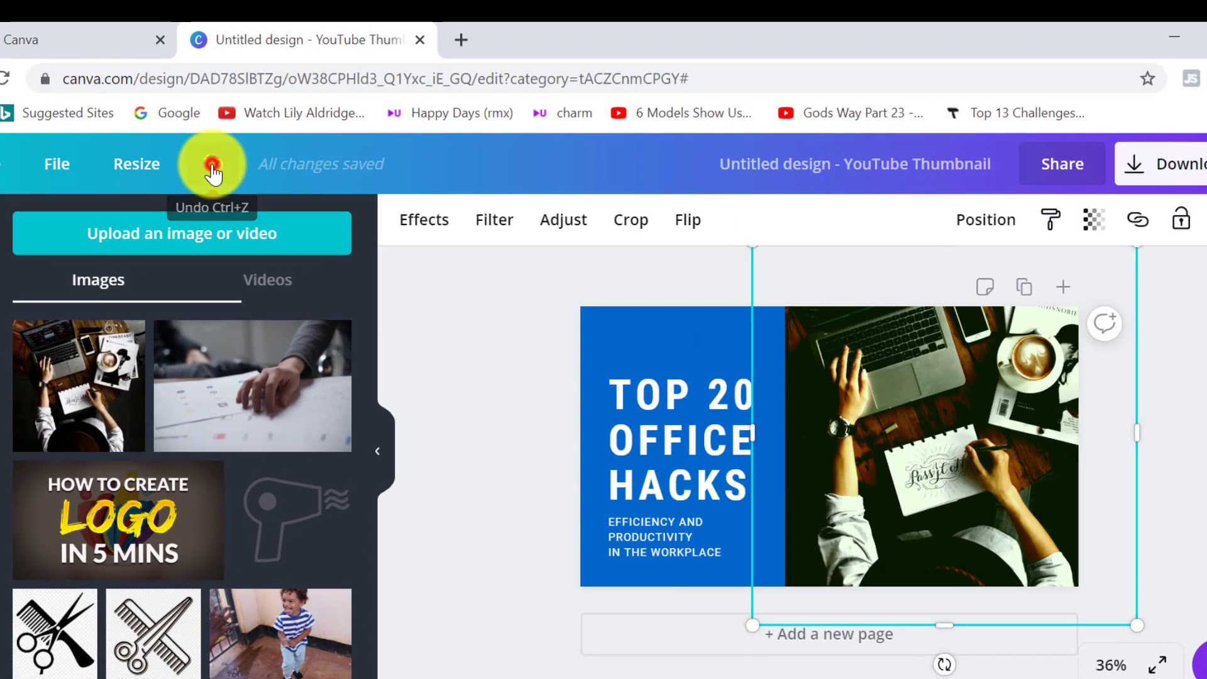
Undo the latest colour changes that tinted the photo green, and deselect it
{"action": "left_click", "coordinate": [265, 150]}
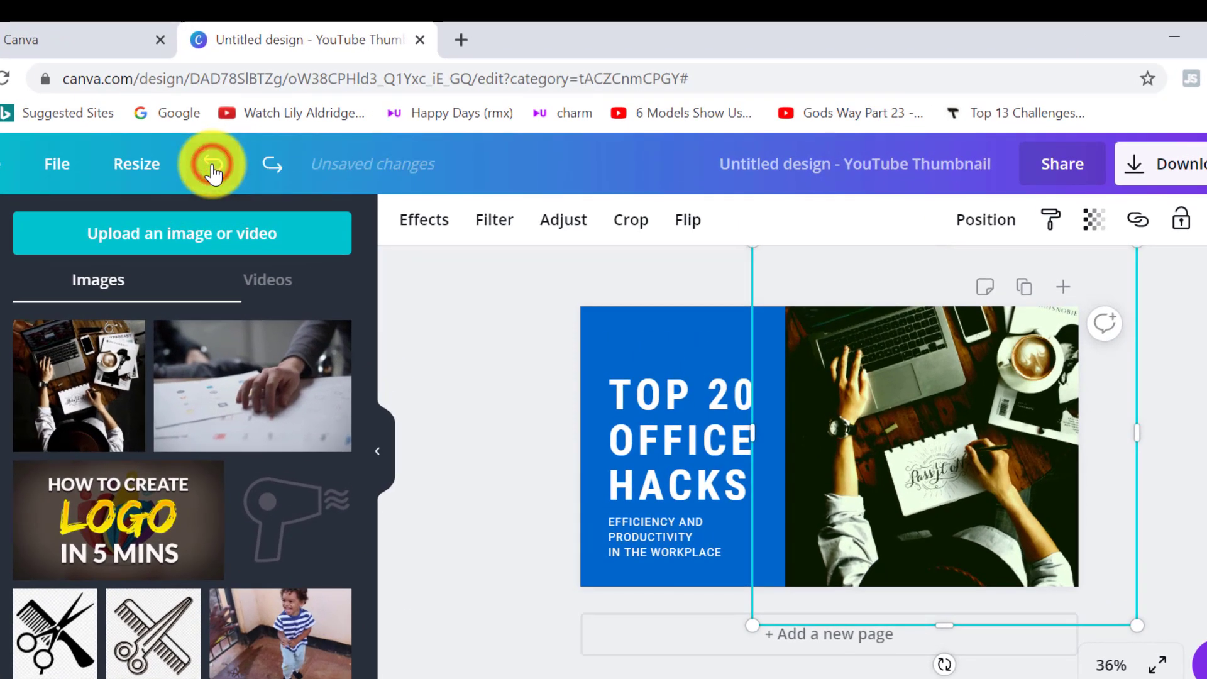
{"action": "left_click", "coordinate": [212, 164]}
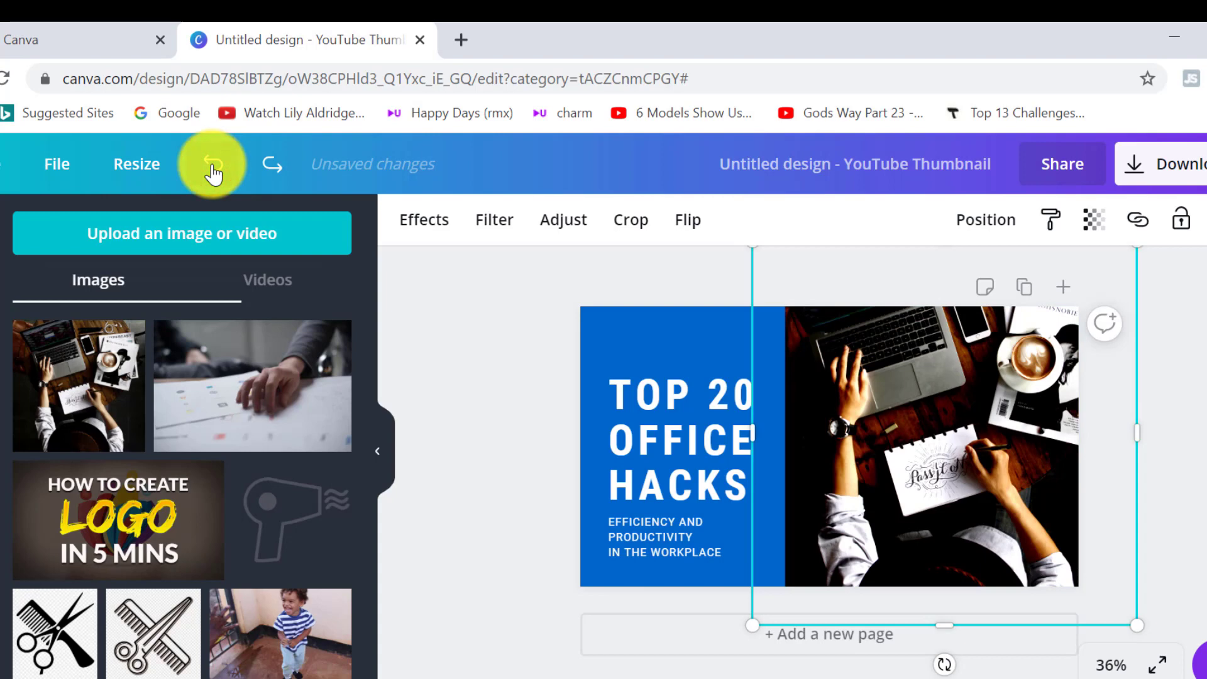
{"action": "left_click", "coordinate": [212, 166]}
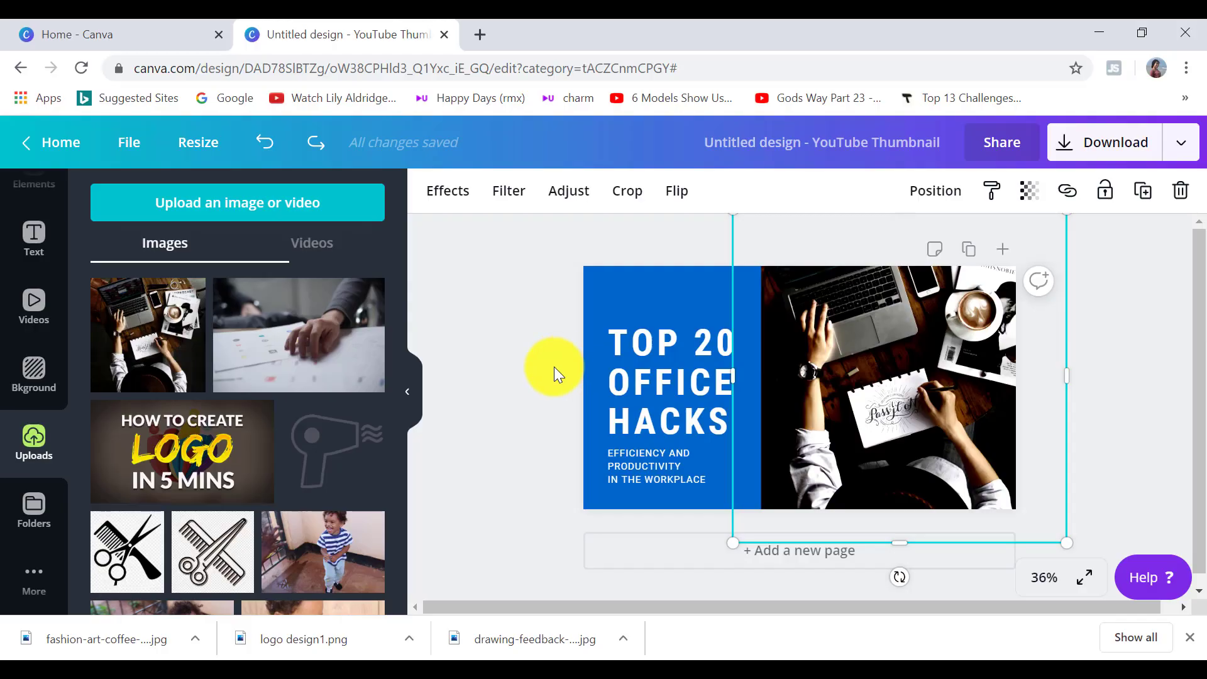
{"action": "left_click", "coordinate": [553, 367]}
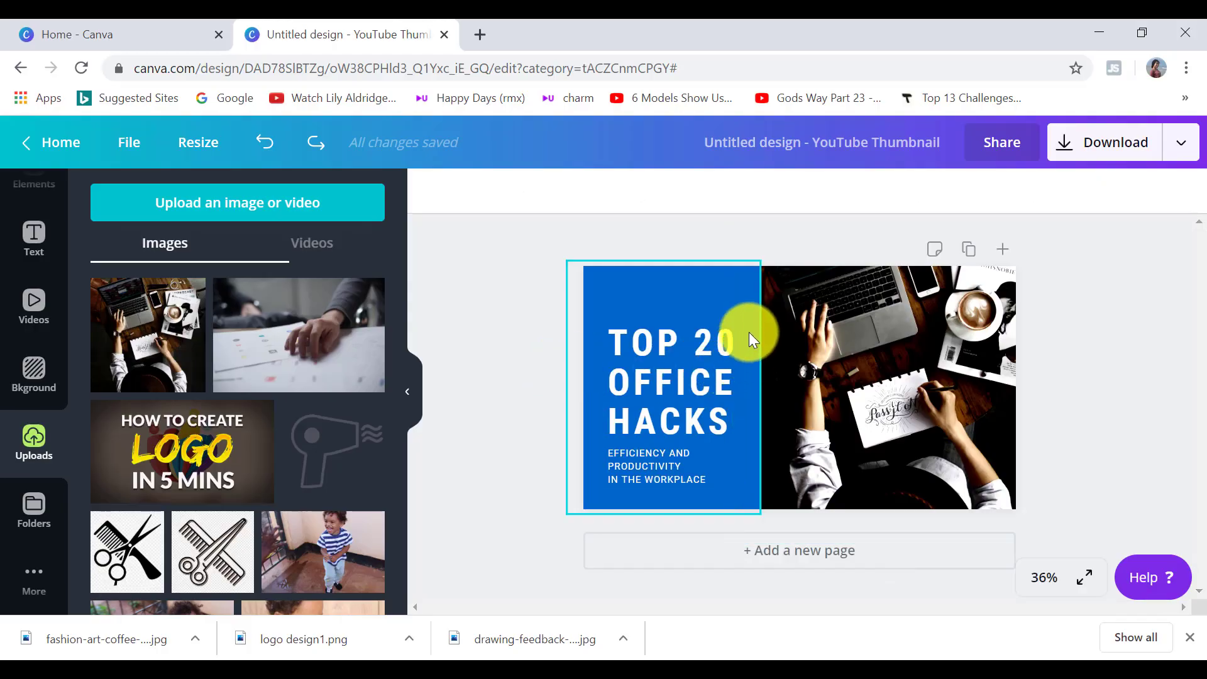
Widen the blue panel toward the photo to about 630 px and deselect it
{"action": "left_click", "coordinate": [744, 302]}
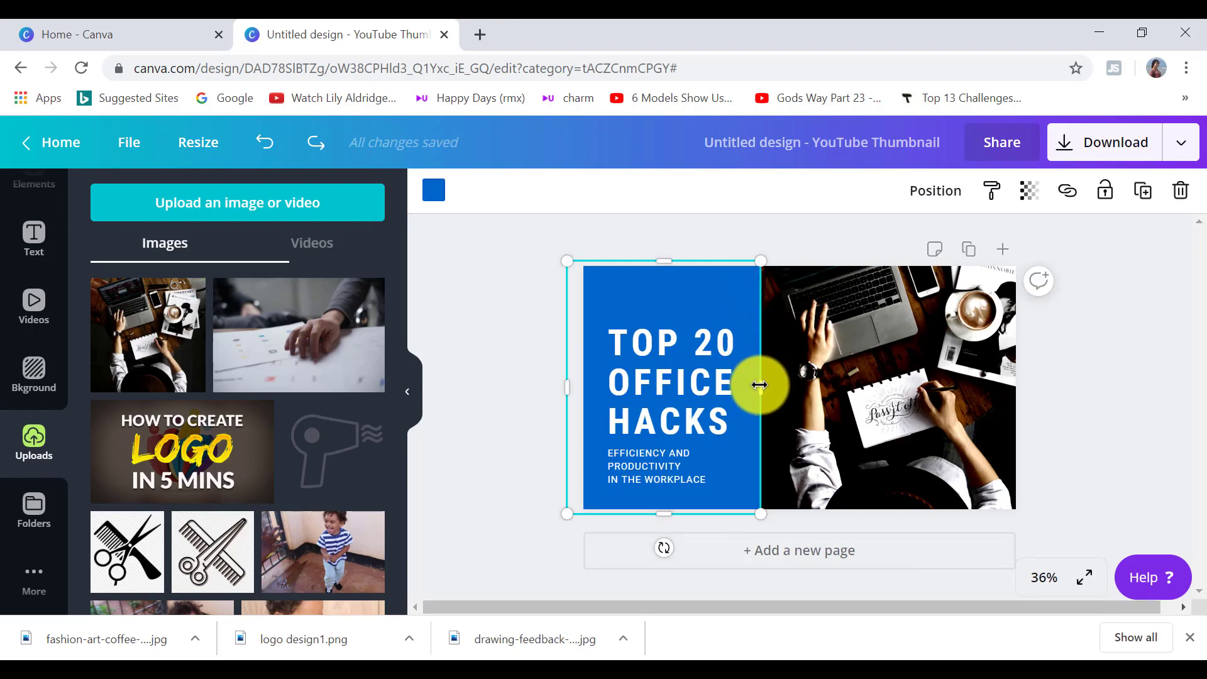
{"action": "left_click_drag", "start_coordinate": [759, 384], "coordinate": [779, 385]}
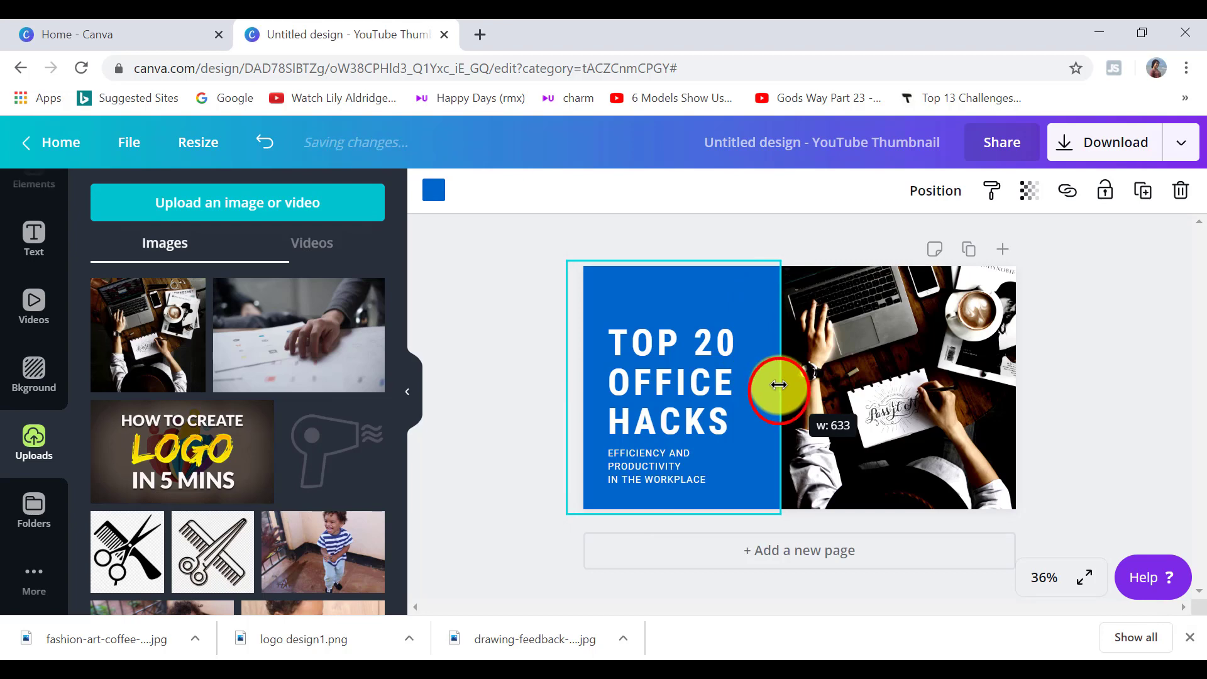
{"action": "left_click_drag", "start_coordinate": [779, 385], "coordinate": [781, 385]}
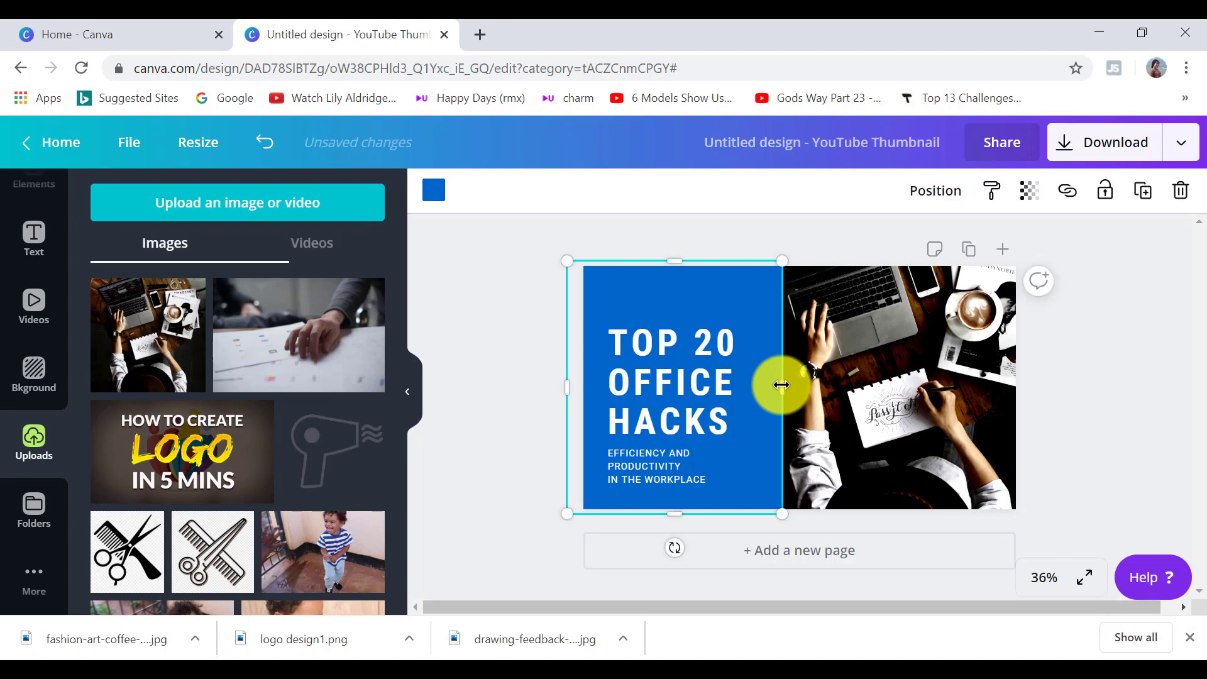
{"action": "left_click", "coordinate": [555, 441]}
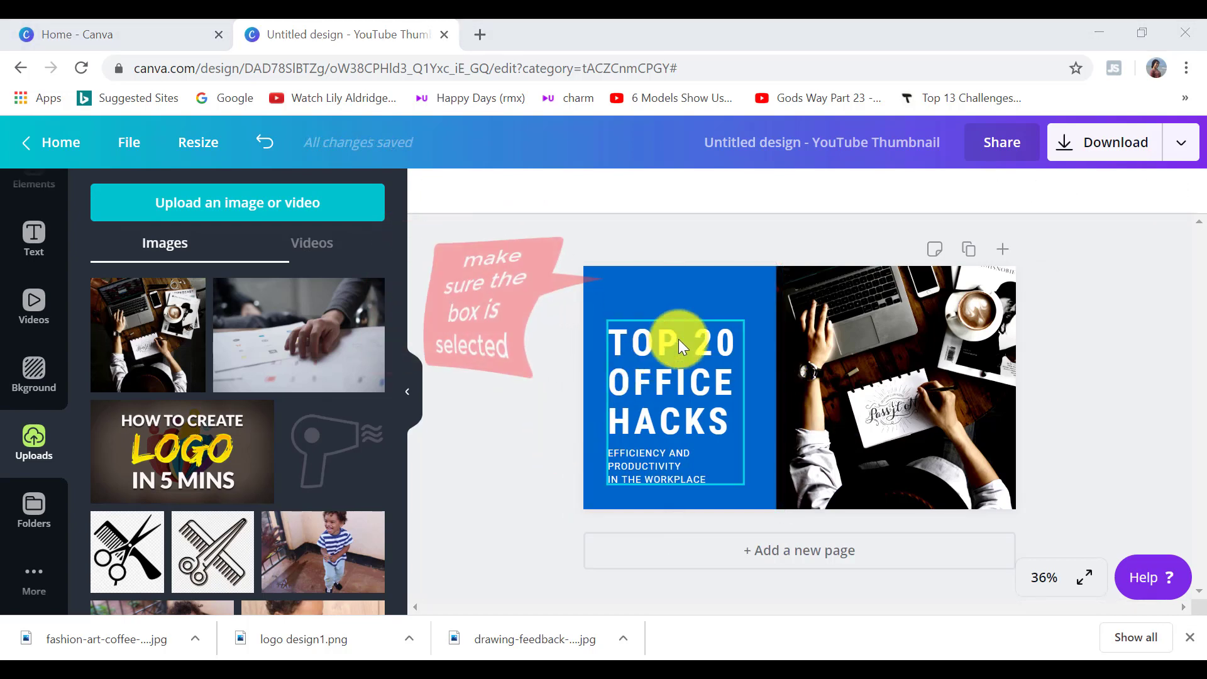
Change the blue panel's colour to black from the default colours
{"action": "left_click", "coordinate": [755, 294]}
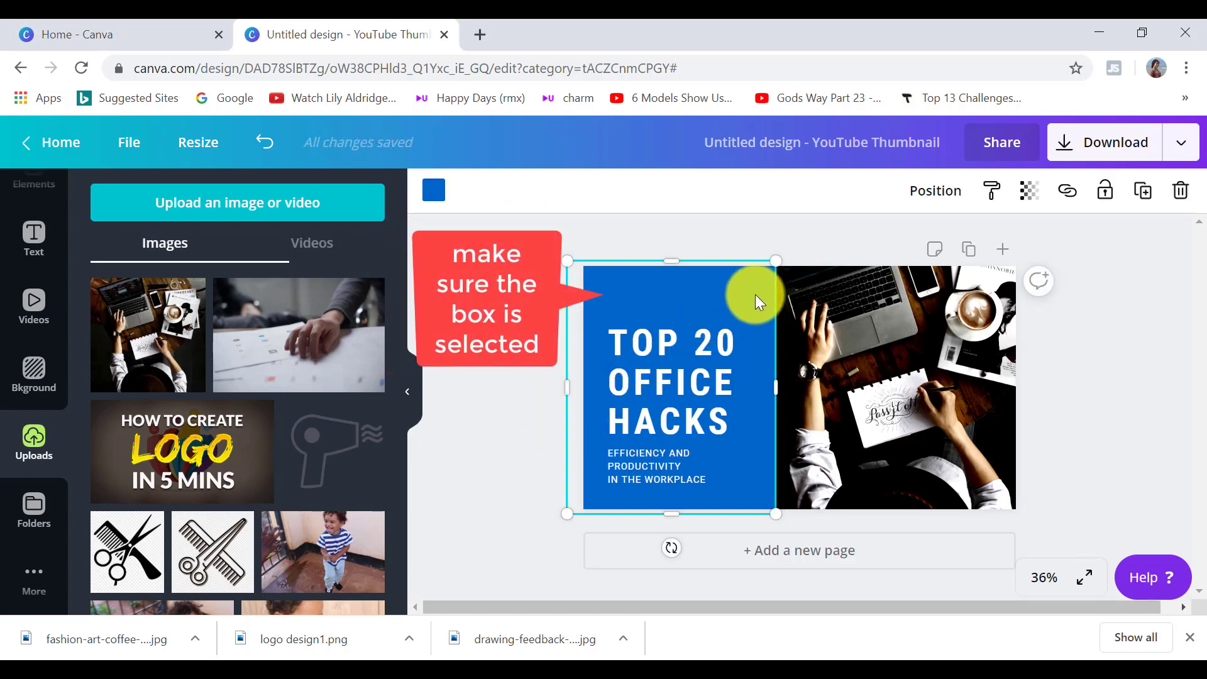
{"action": "left_click", "coordinate": [435, 191]}
{"action": "scroll", "coordinate": [400, 302], "scroll_direction": "down", "scroll_amount": 2}
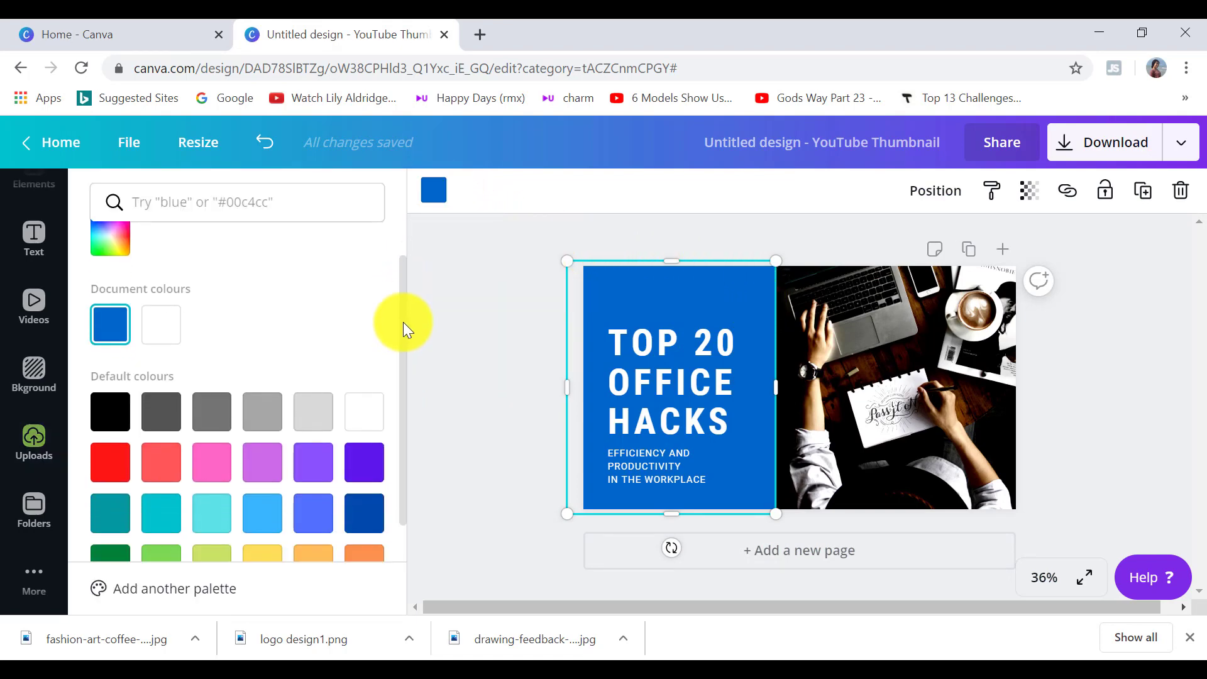
{"action": "left_click_drag", "start_coordinate": [403, 338], "coordinate": [403, 358]}
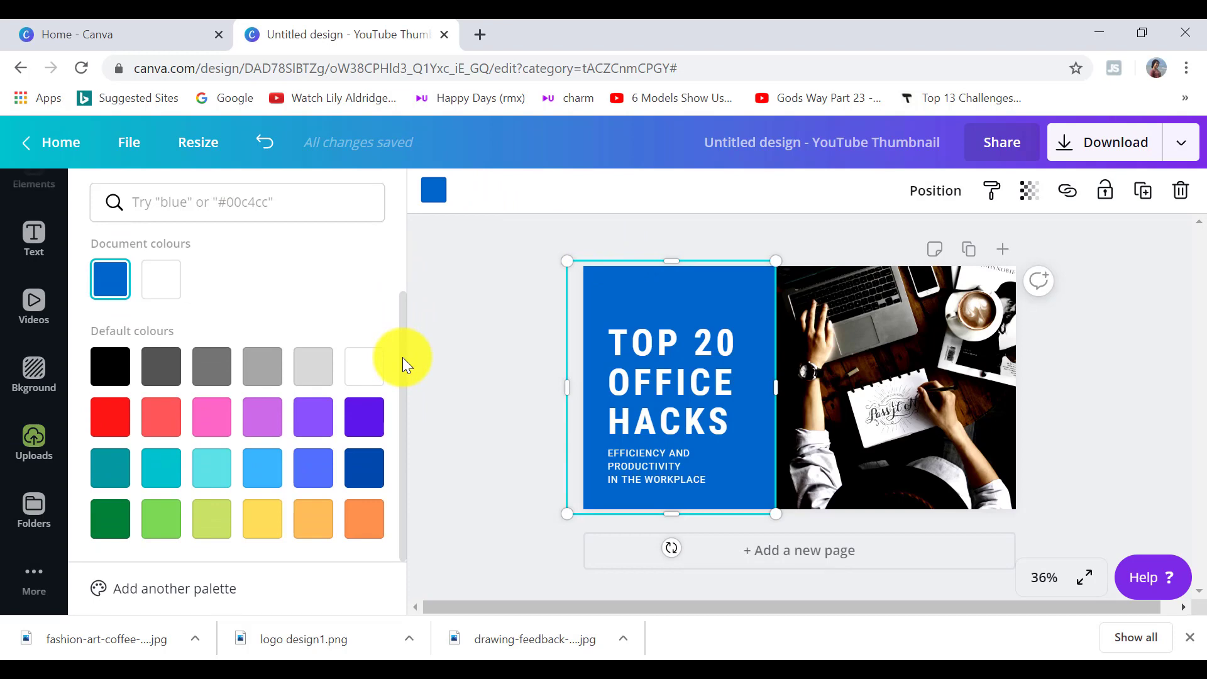
{"action": "left_click", "coordinate": [110, 363]}
Replace the headline "TOP 20 OFFICE HACKS" with "MAKE LOGO FOR FREE"
{"action": "left_click", "coordinate": [729, 421]}
{"action": "left_click_drag", "start_coordinate": [728, 421], "coordinate": [610, 344]}
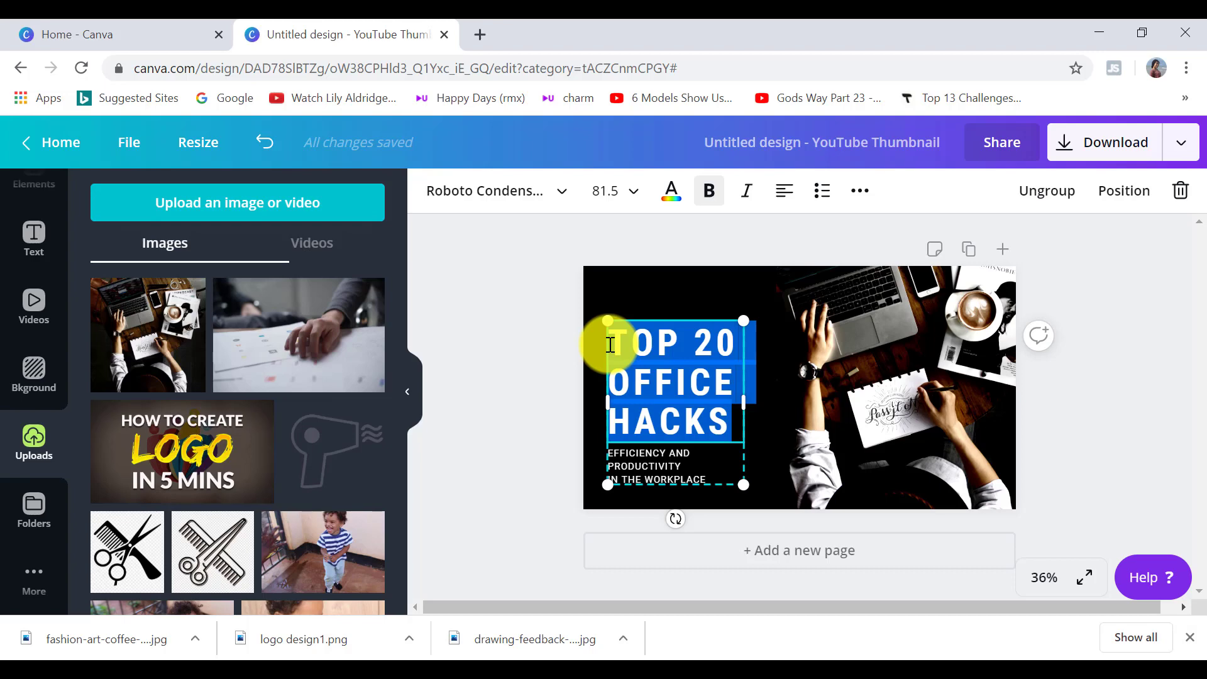
{"action": "type", "text": "MAKE LOGO"}
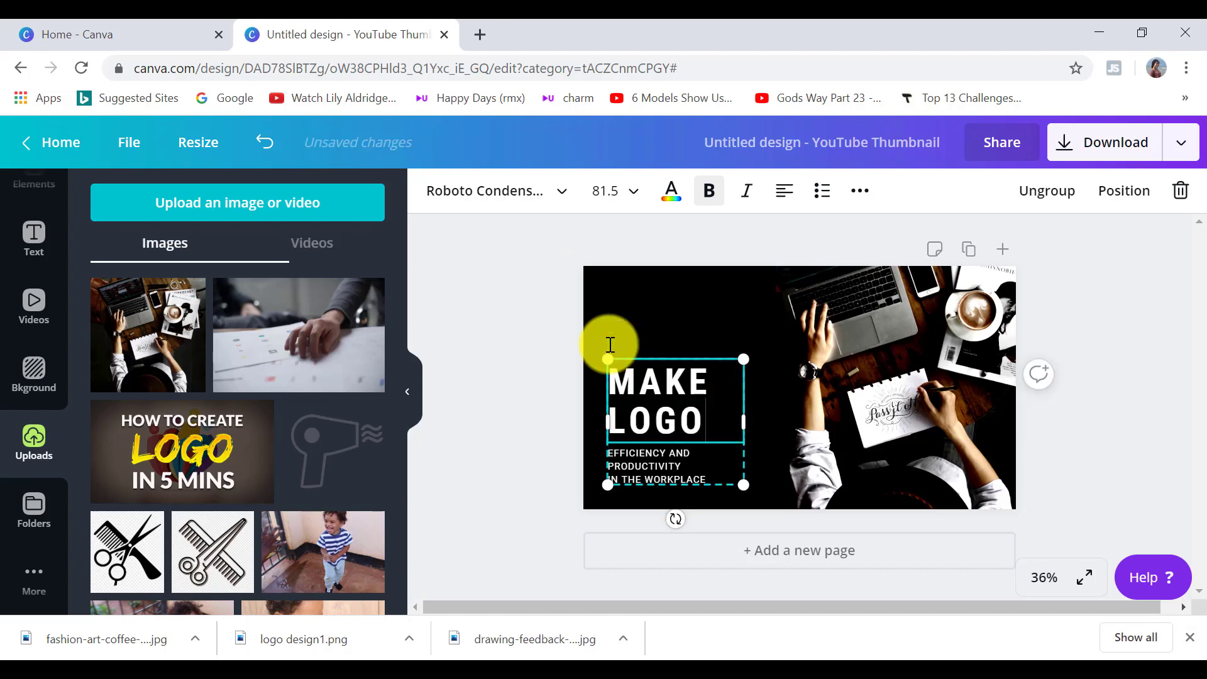
{"action": "type", "text": " FOR FREE"}
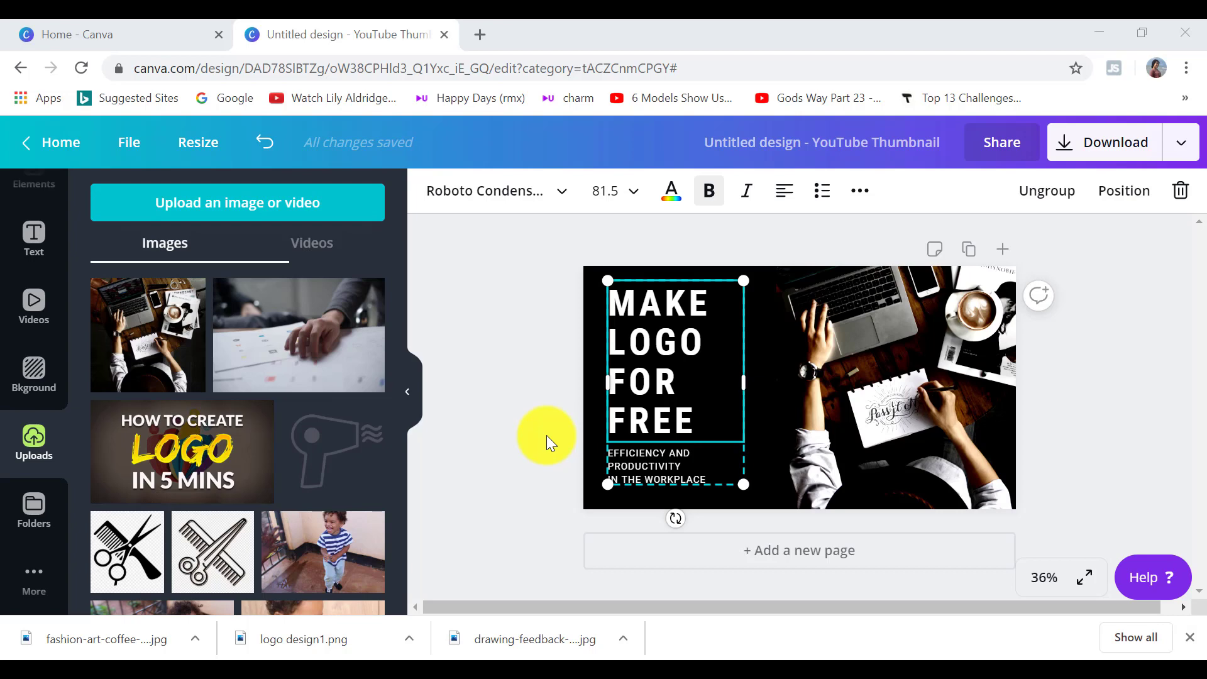
Centre-align the headline and scale up the text group to fill the black panel
{"action": "left_click", "coordinate": [784, 205]}
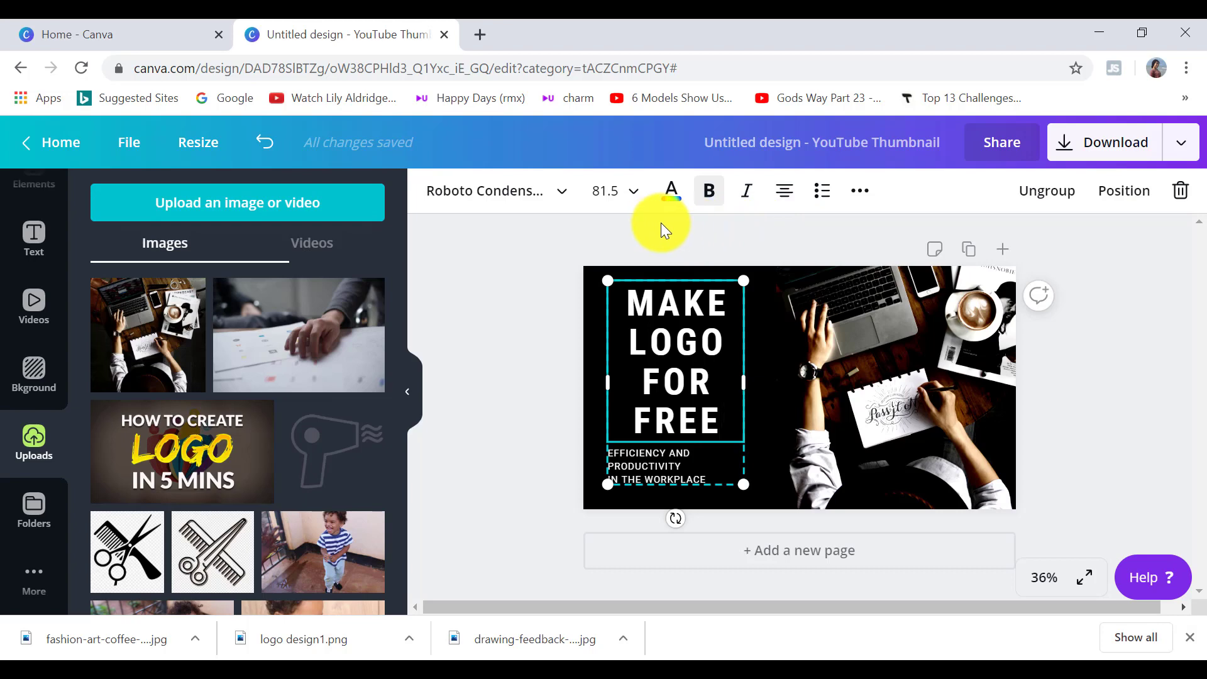
{"action": "left_click", "coordinate": [629, 200]}
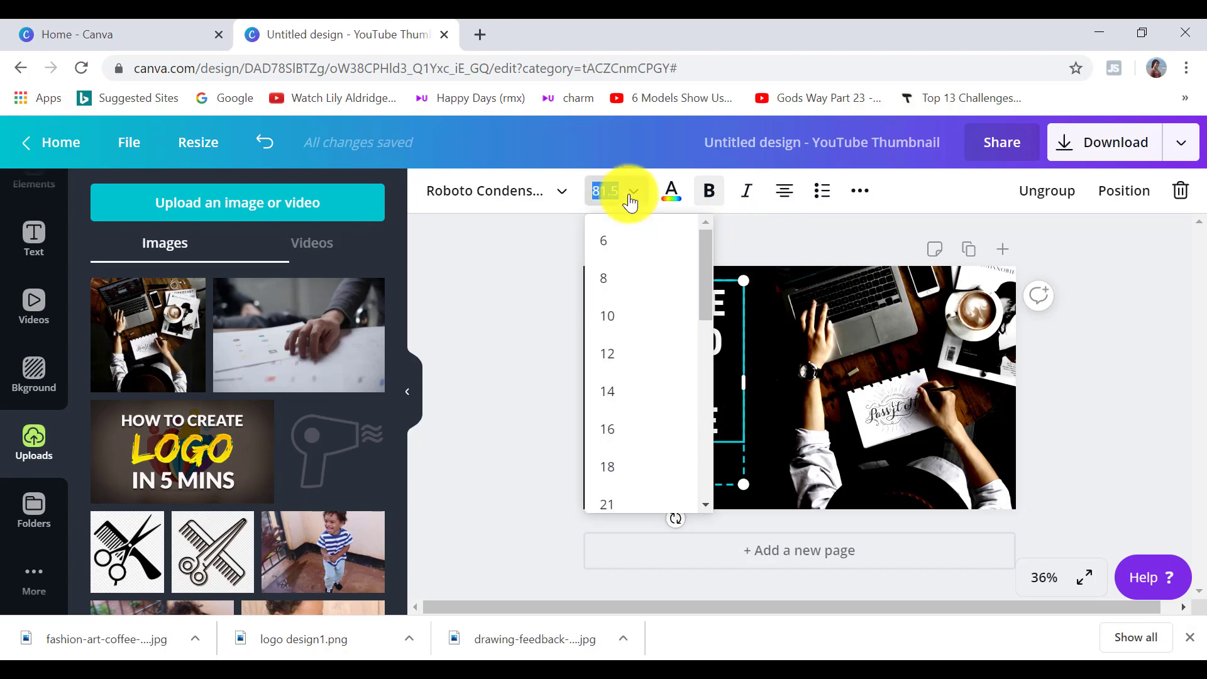
{"action": "left_click", "coordinate": [562, 201]}
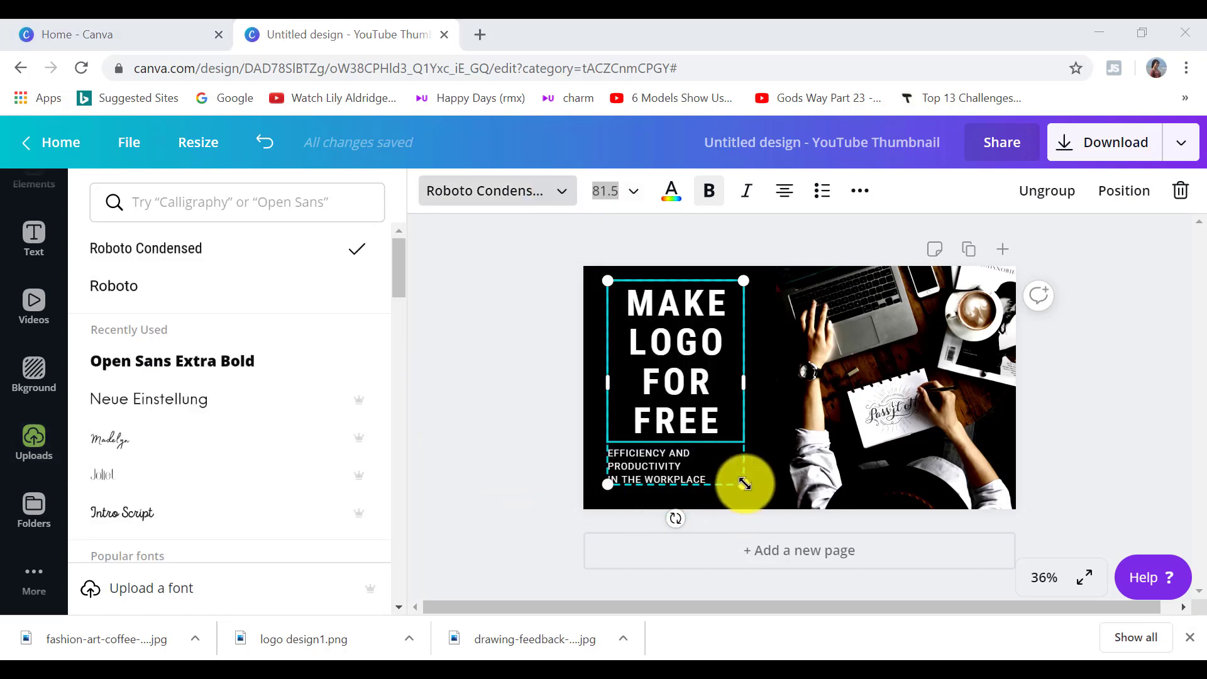
{"action": "left_click_drag", "start_coordinate": [744, 484], "coordinate": [773, 498]}
{"action": "left_click_drag", "start_coordinate": [767, 278], "coordinate": [790, 272]}
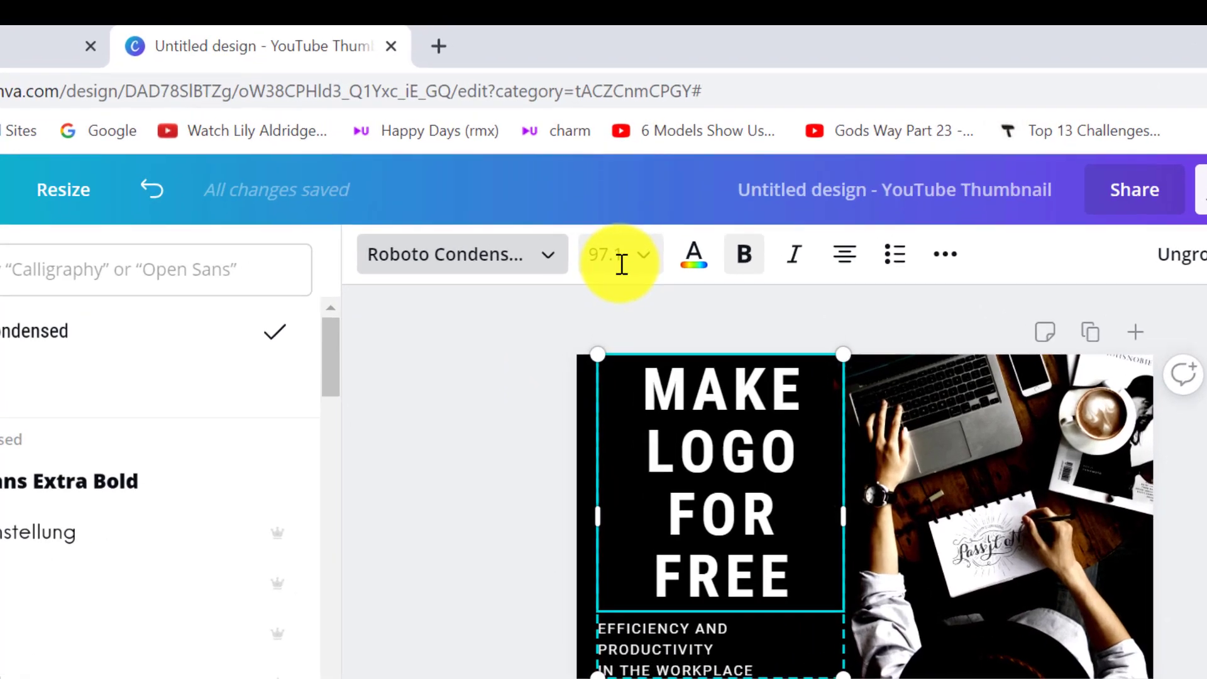
Set the headline's font size to 100
{"action": "left_click", "coordinate": [618, 206]}
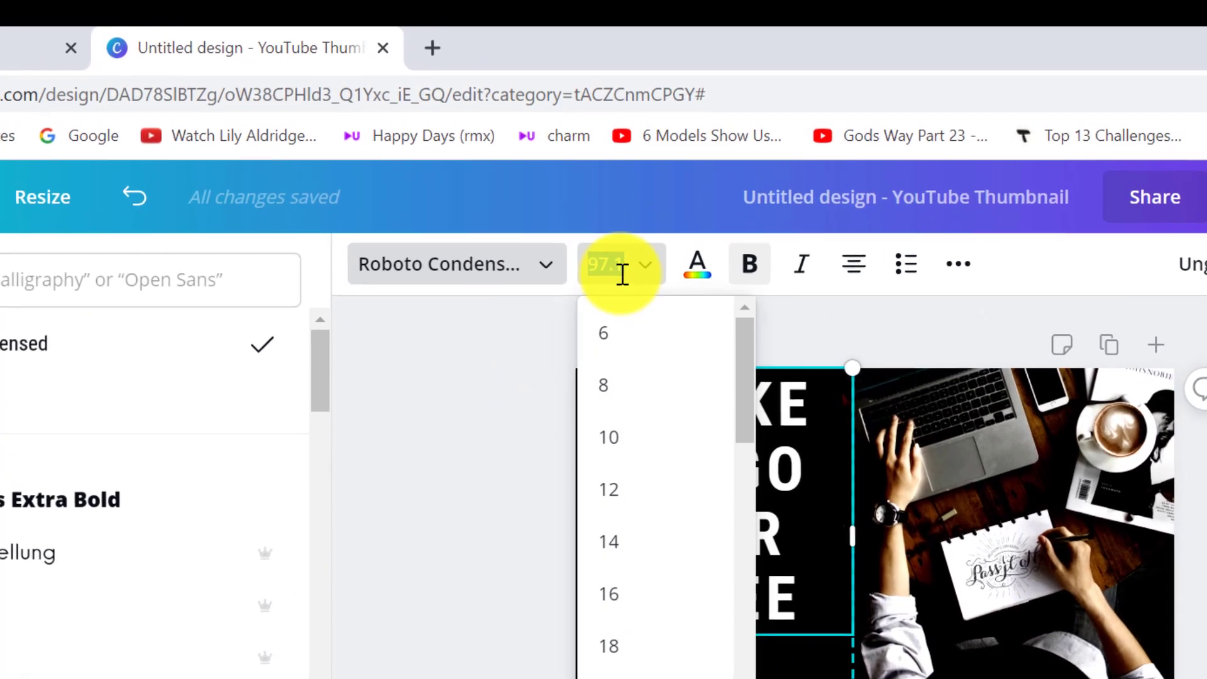
{"action": "type", "text": "1"}
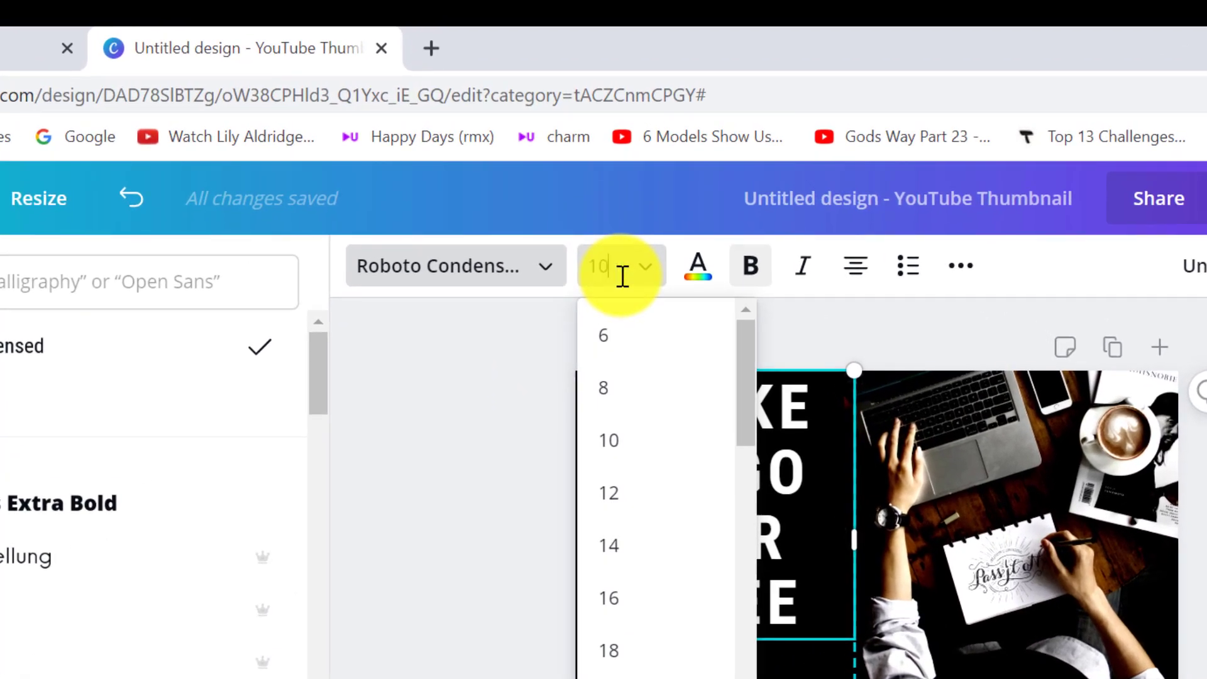
{"action": "type", "text": "00"}
{"action": "key", "text": "Return"}
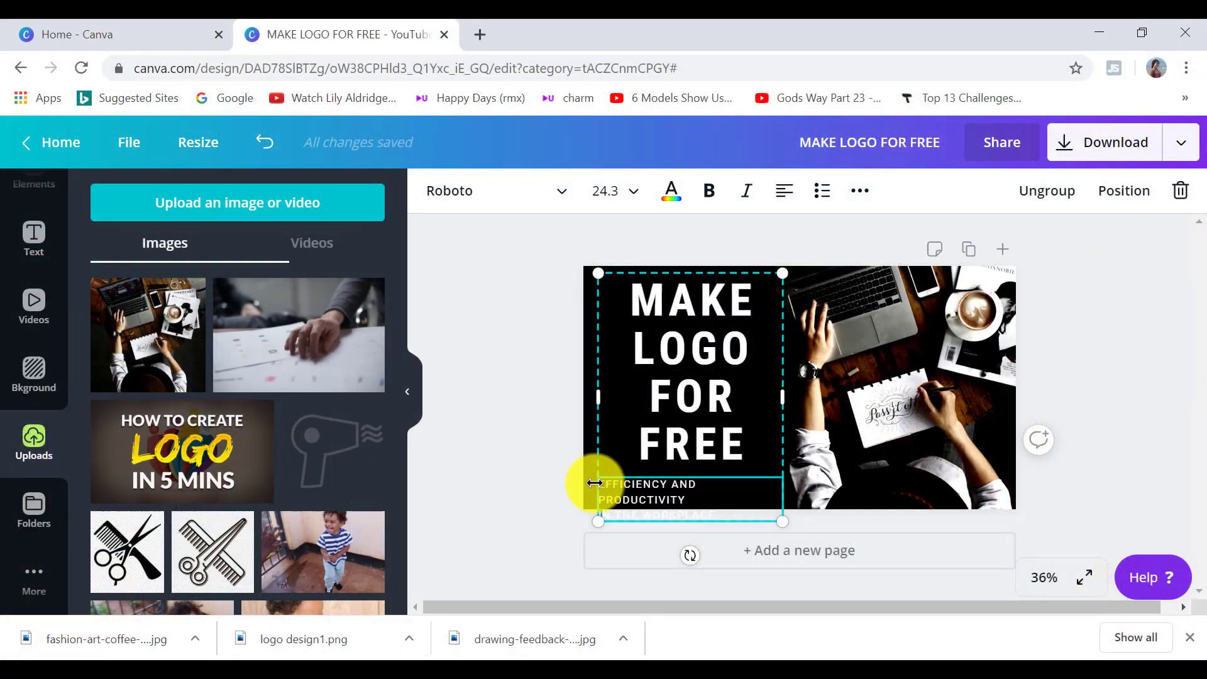
Replace the subtitle under the headline with "IN 5 MINUTES", removing the leftover template lines
{"action": "triple_click", "coordinate": [599, 485]}
{"action": "key", "text": "BackSpace"}
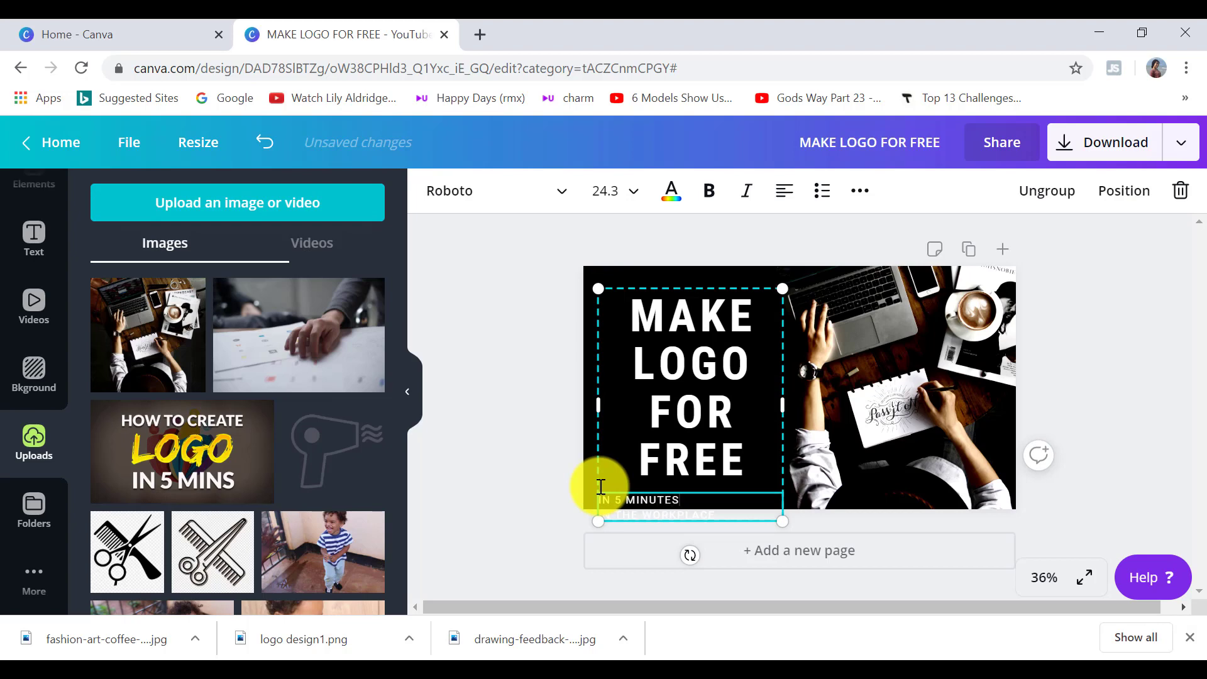
{"action": "left_click_drag", "start_coordinate": [721, 514], "coordinate": [595, 512]}
{"action": "key", "text": "BackSpace"}
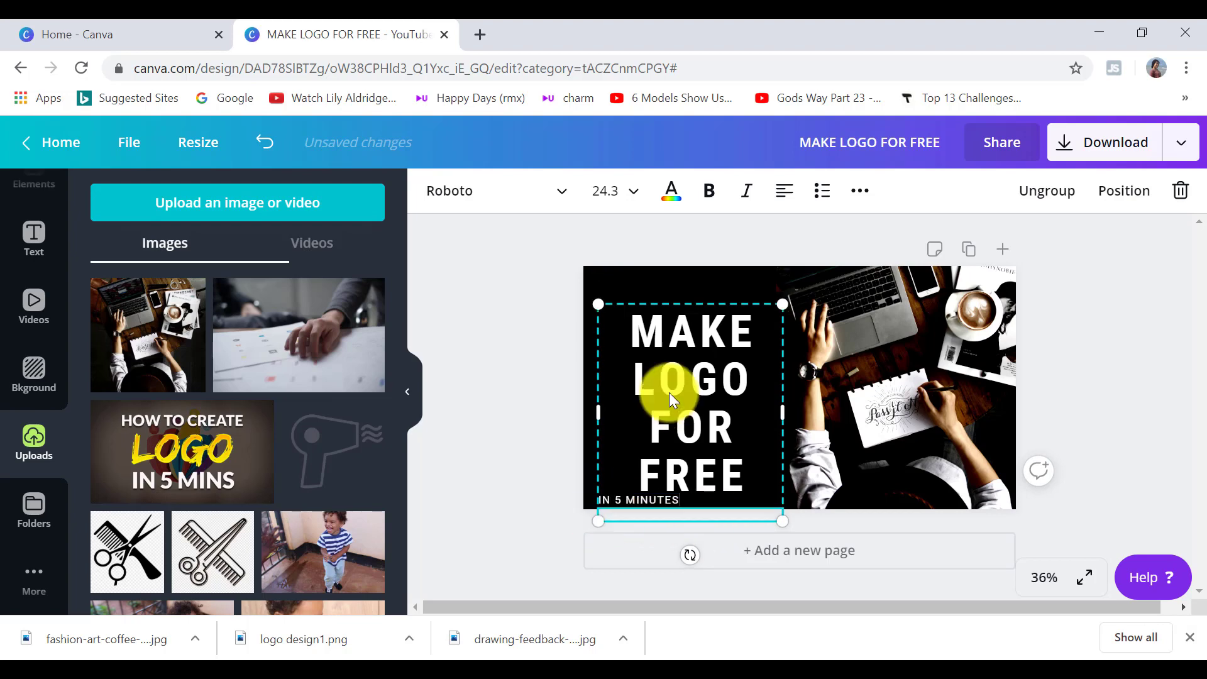
Move the text group up inside the black panel and centre-align the "IN 5 MINUTES" subtitle
{"action": "left_click_drag", "start_coordinate": [669, 393], "coordinate": [669, 369]}
{"action": "left_click", "coordinate": [685, 492]}
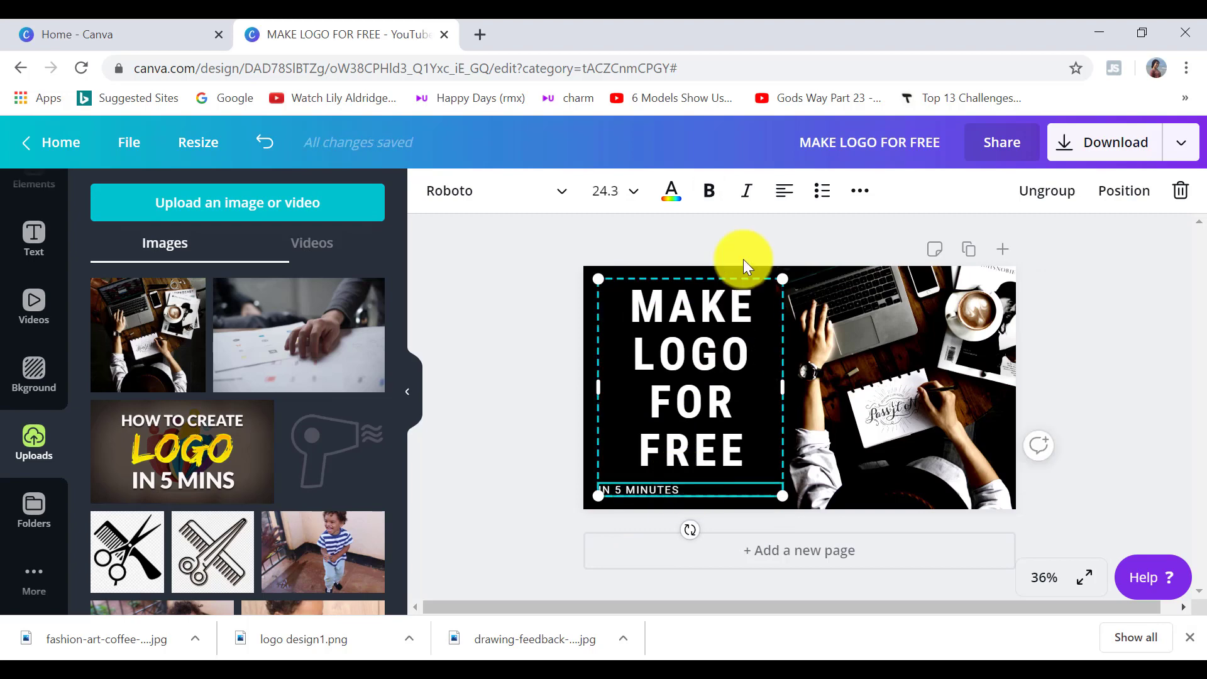
{"action": "left_click", "coordinate": [784, 191]}
Colour the word "LOGO" in the headline yellow from the default colours
{"action": "left_click", "coordinate": [734, 352]}
{"action": "double_click", "coordinate": [734, 352]}
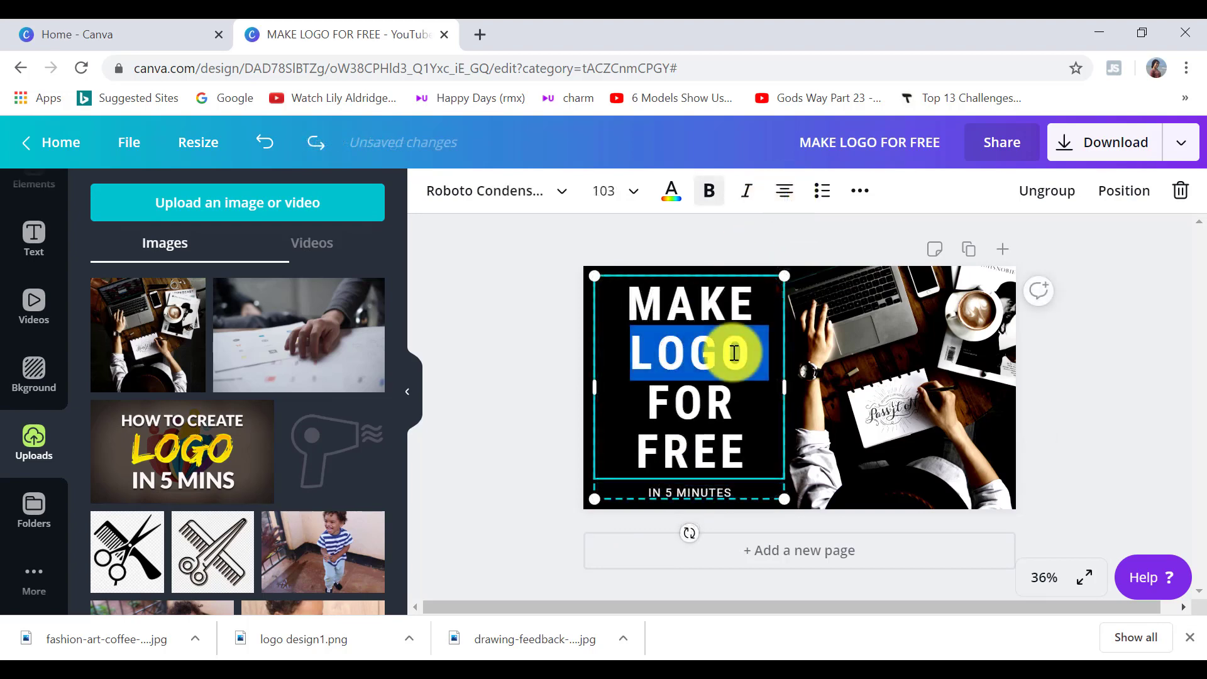
{"action": "left_click", "coordinate": [670, 194]}
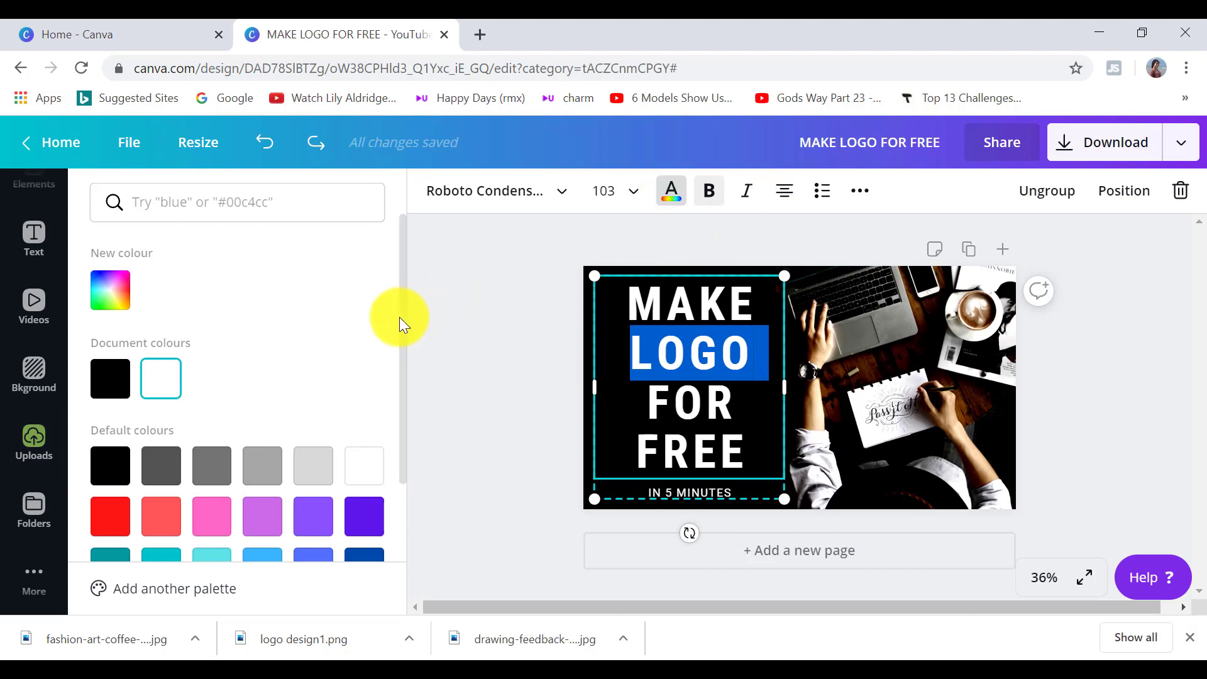
{"action": "left_click_drag", "start_coordinate": [398, 317], "coordinate": [401, 453]}
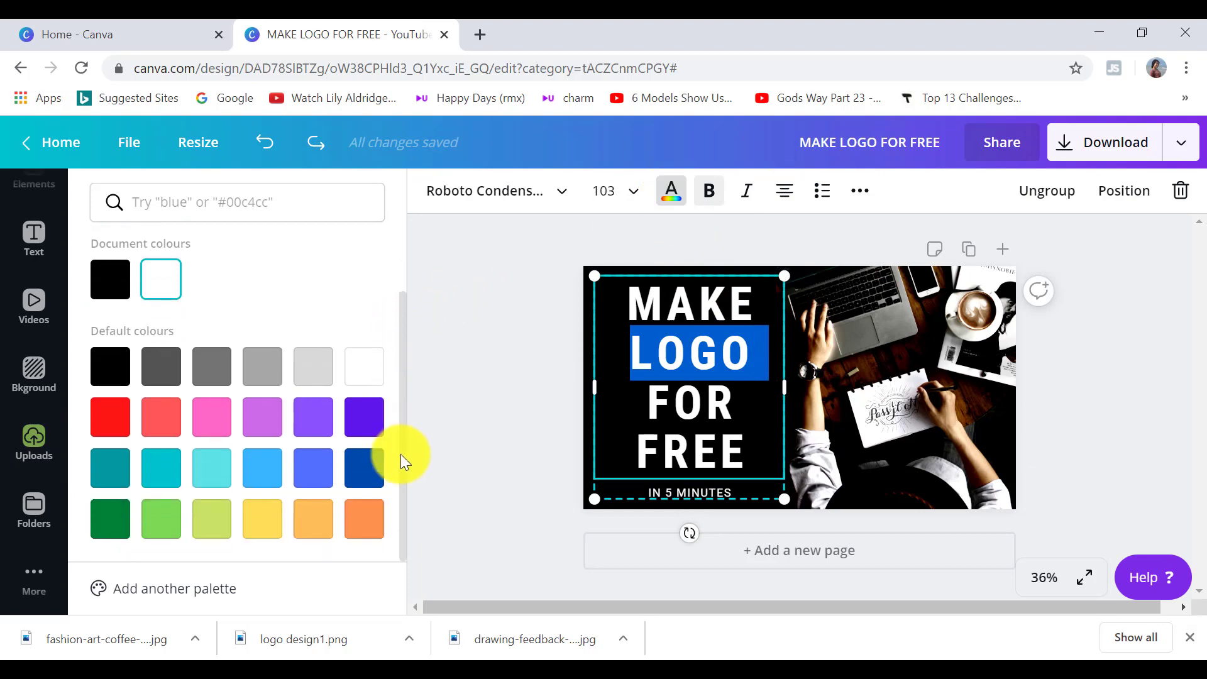
{"action": "left_click", "coordinate": [261, 528]}
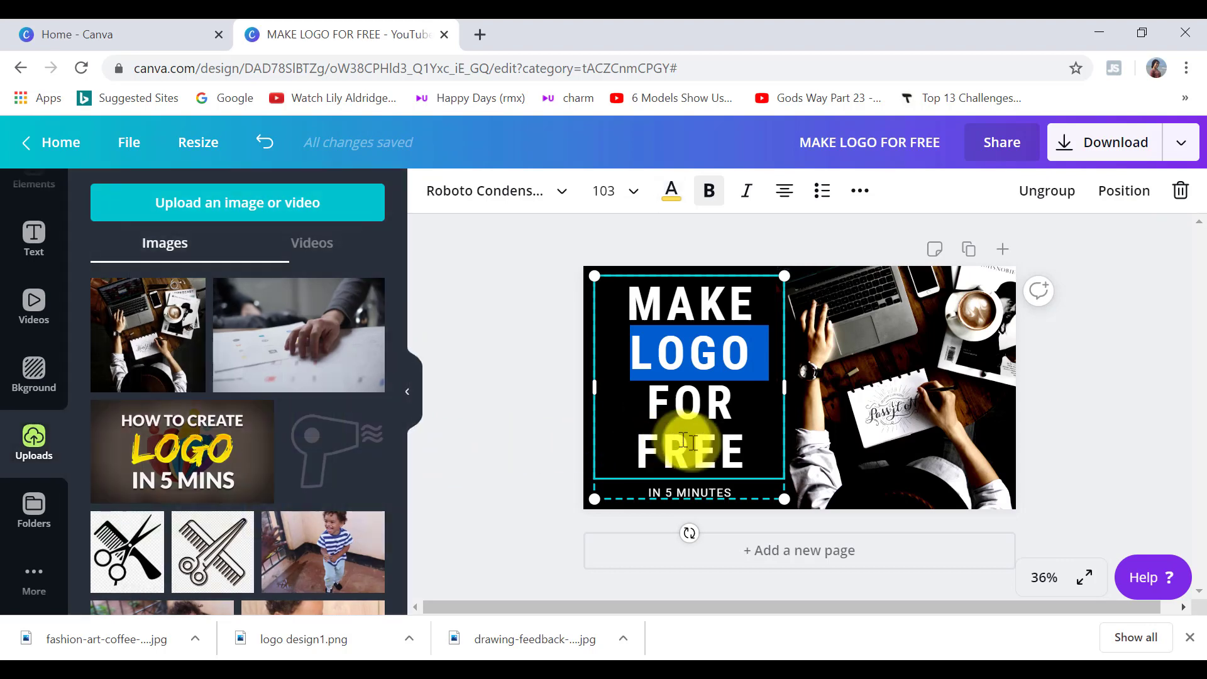
Apply the same yellow document colour to the word "FREE" and deselect the text
{"action": "left_click_drag", "start_coordinate": [743, 450], "coordinate": [633, 450]}
{"action": "left_click", "coordinate": [672, 190]}
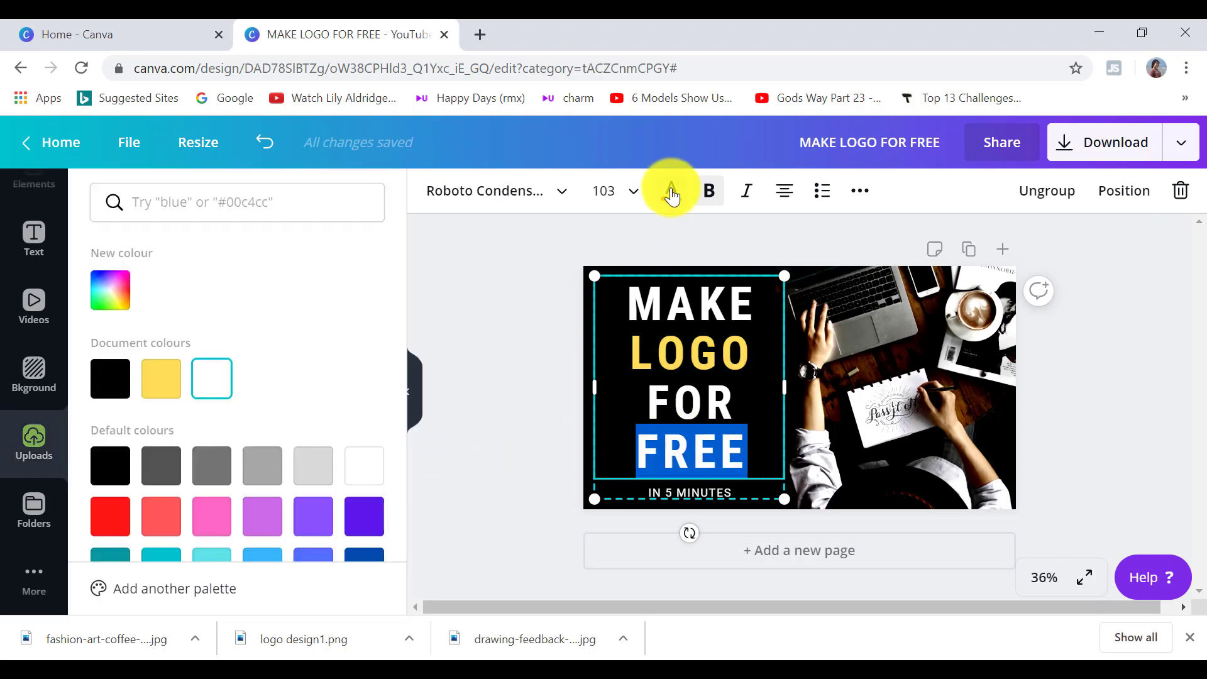
{"action": "left_click", "coordinate": [159, 391]}
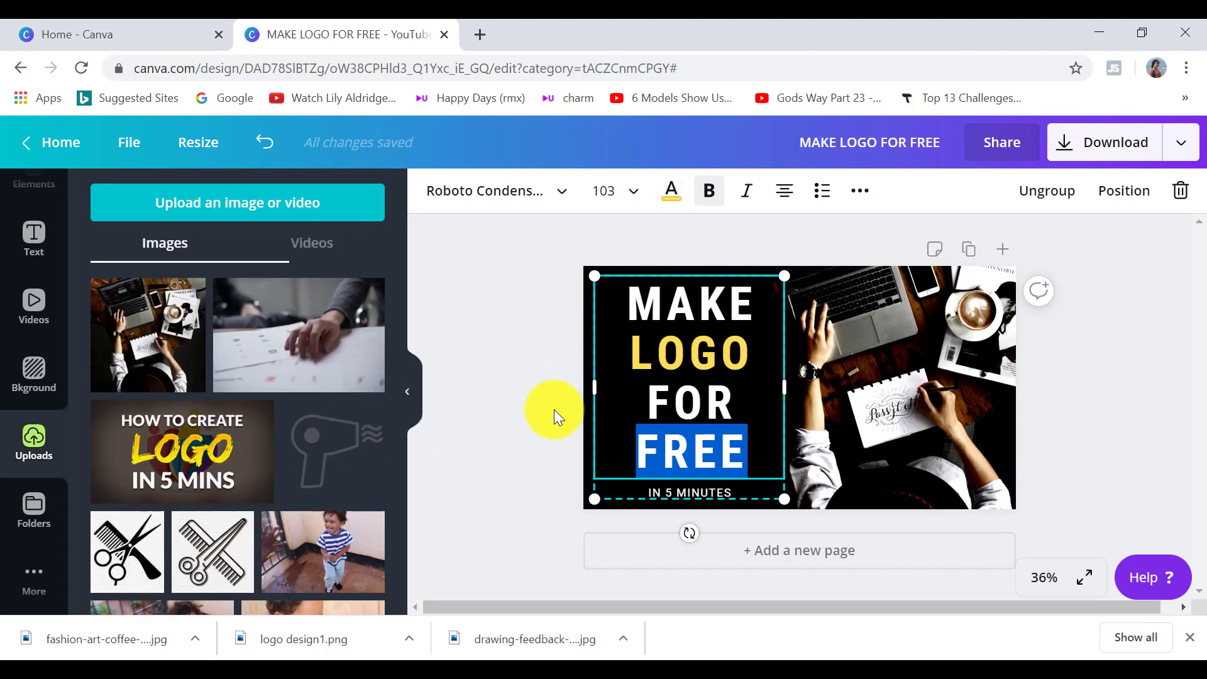
{"action": "left_click", "coordinate": [553, 409]}
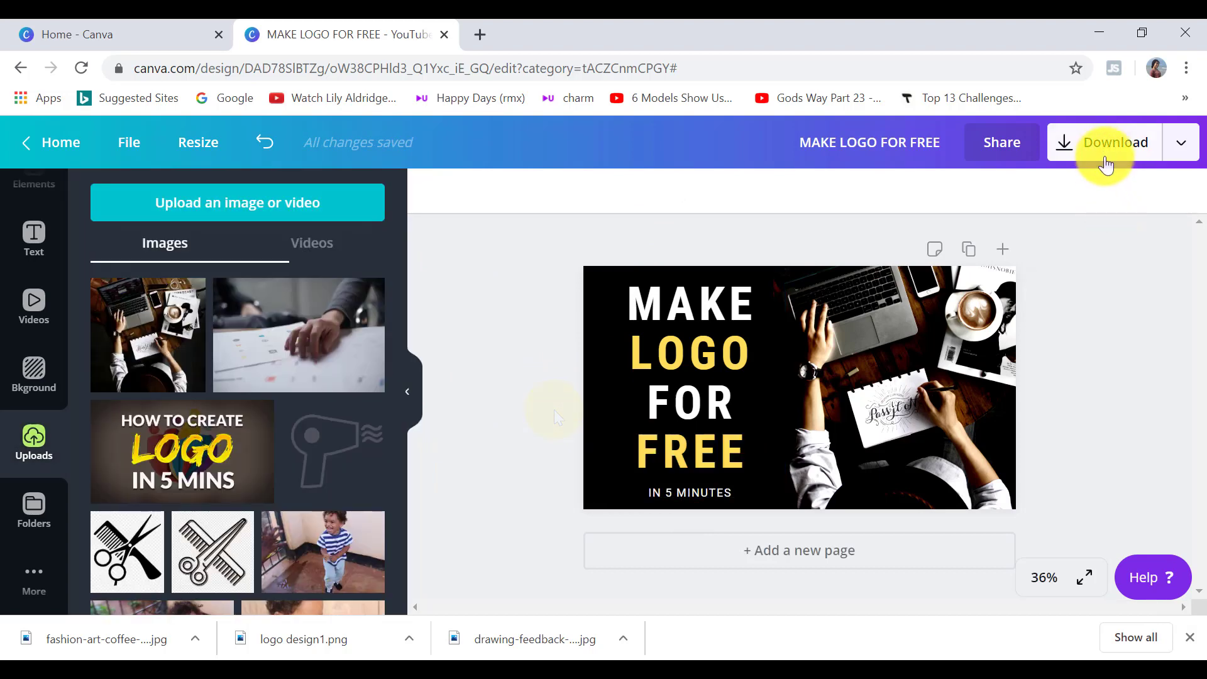
Download the finished thumbnail as a PNG file and close the download dialog
{"action": "left_click", "coordinate": [1104, 159]}
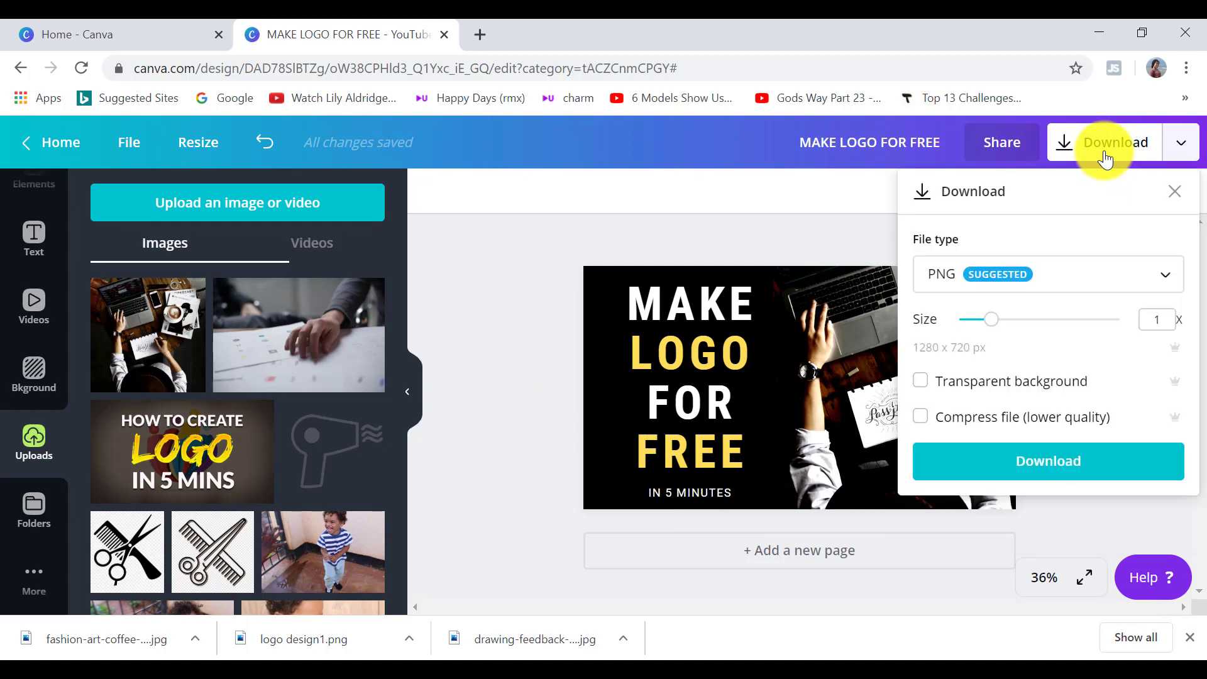
{"action": "left_click", "coordinate": [1166, 289]}
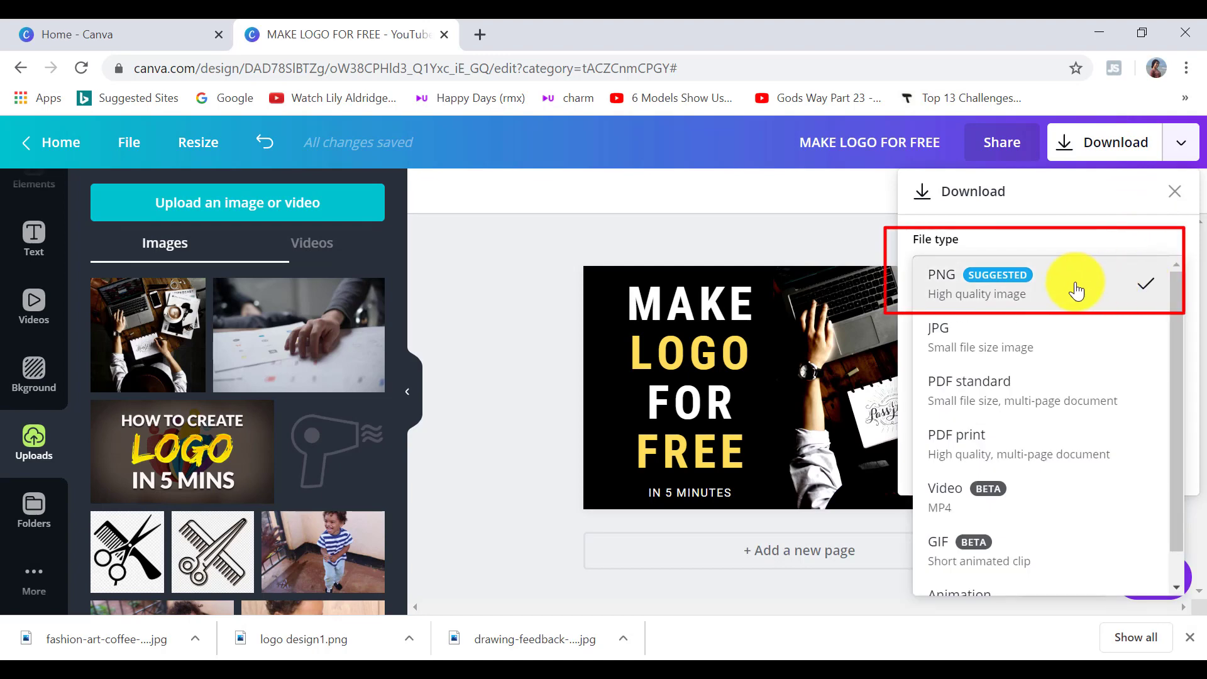
{"action": "left_click", "coordinate": [1008, 293]}
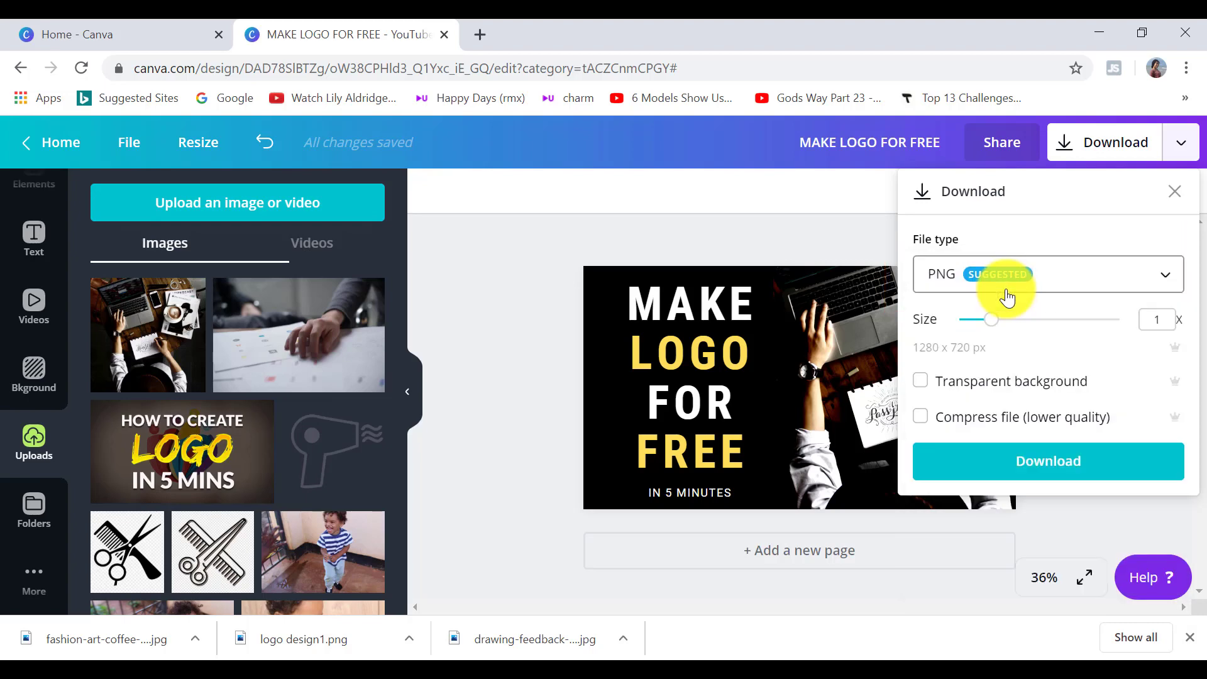
{"action": "left_click", "coordinate": [1035, 471]}
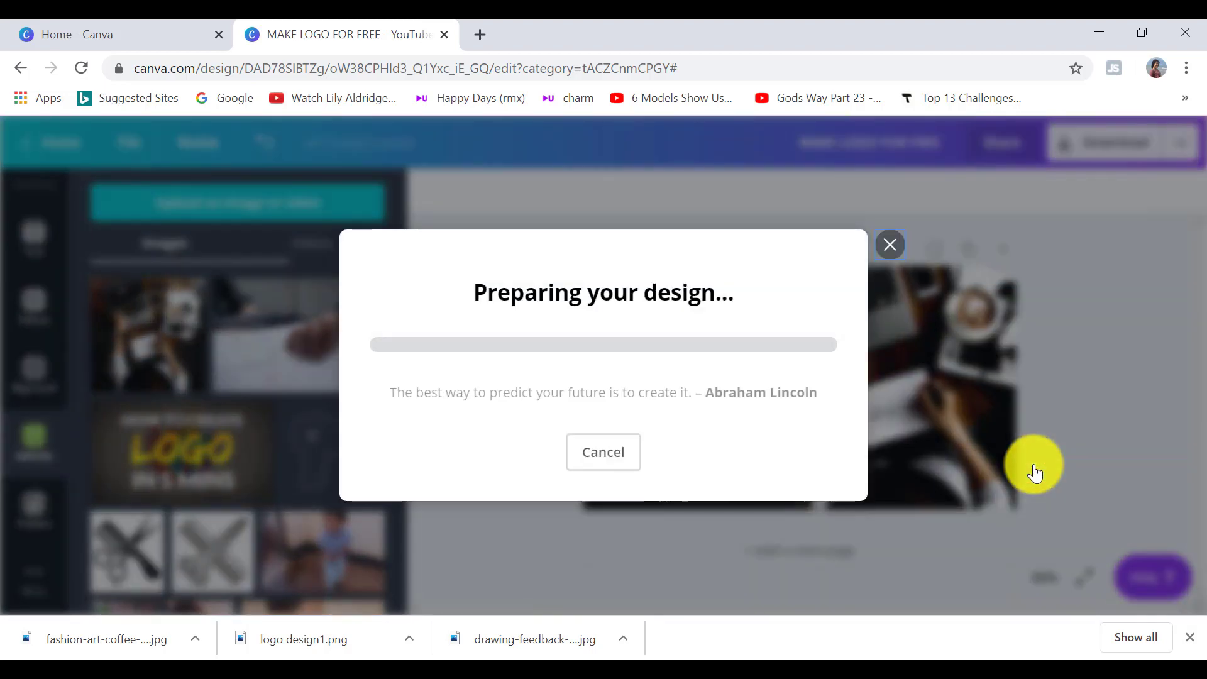
{"action": "left_click", "coordinate": [889, 196]}
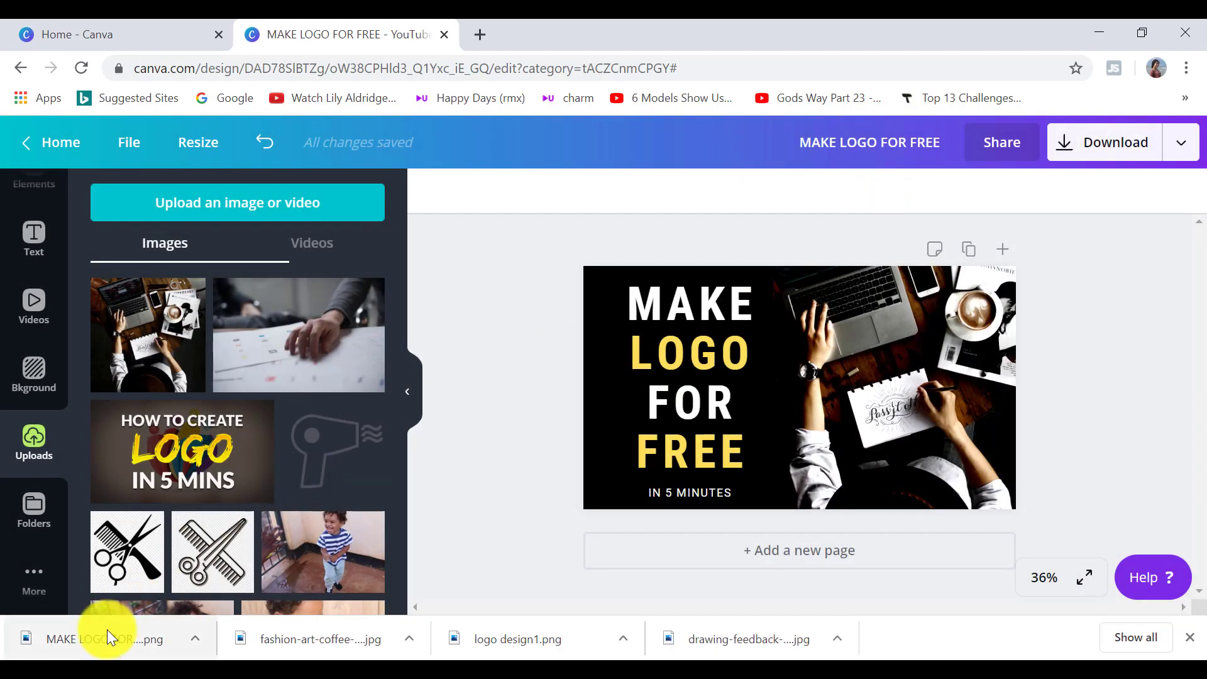
Open the downloaded MAKE LOGO FOR FREE.png in Photos, view it maximized, and restore the window size
{"action": "left_click", "coordinate": [105, 633]}
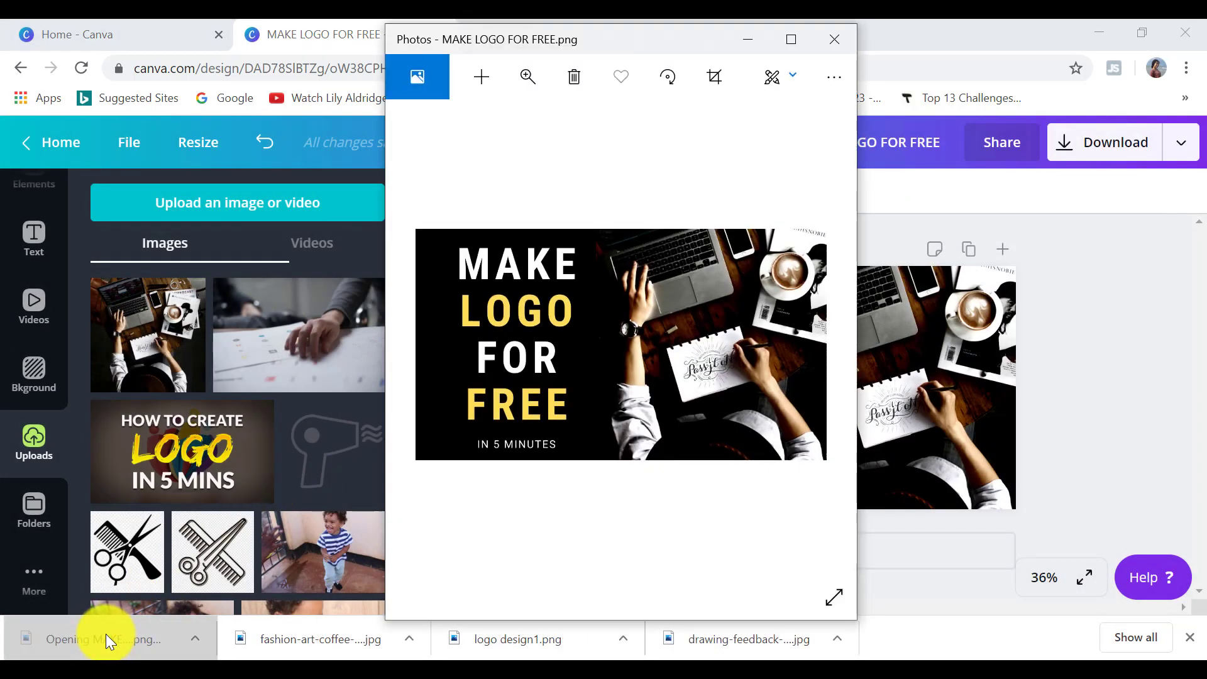
{"action": "key", "text": "super+Up"}
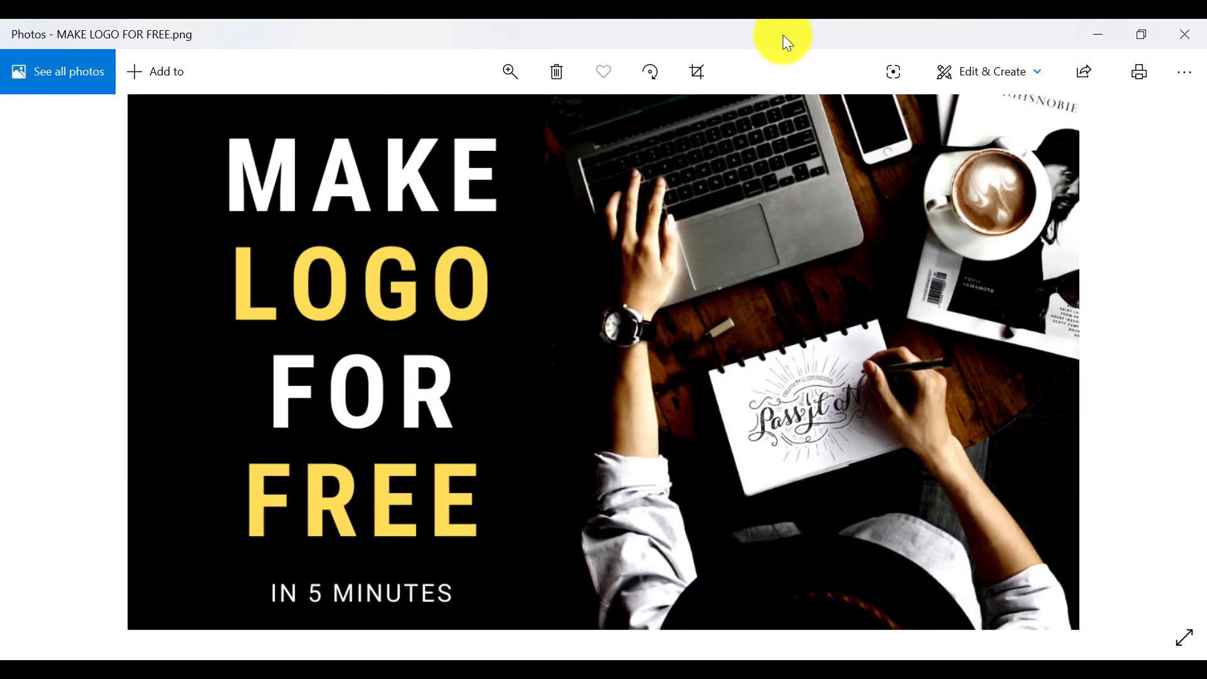
{"action": "key", "text": "super+Down"}
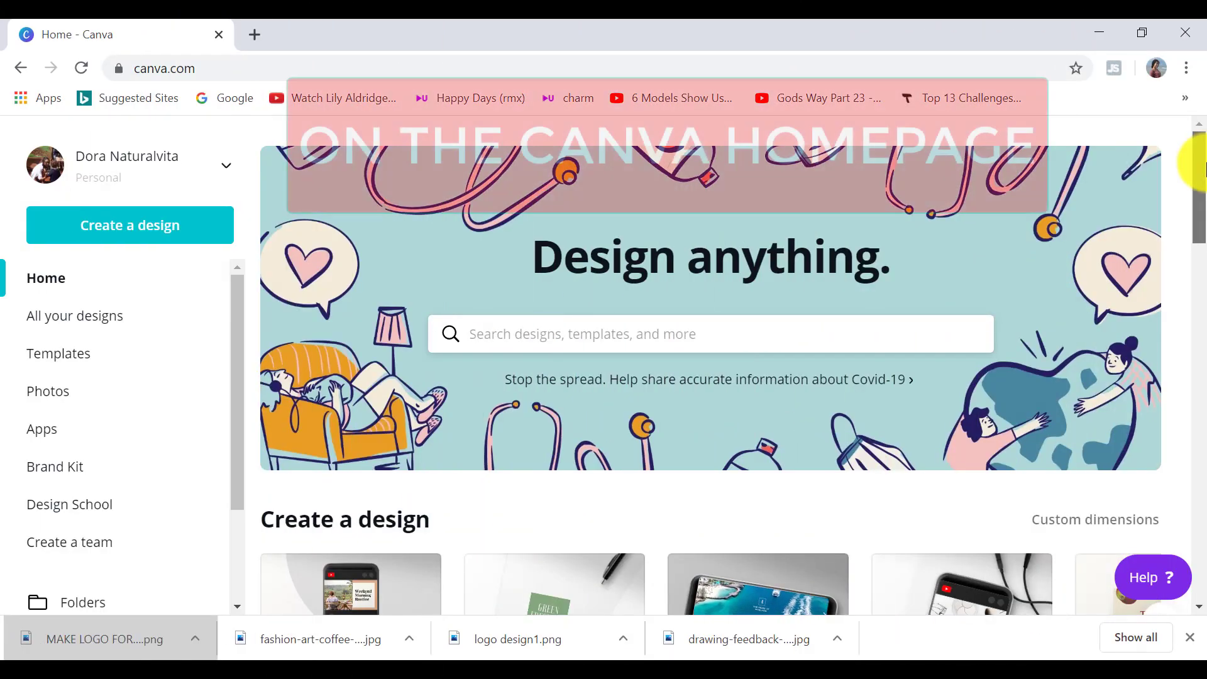
Find the saved "MAKE LOGO FOR FREE" design among all your designs and reopen it for editing
{"action": "left_click_drag", "start_coordinate": [1193, 153], "coordinate": [1202, 288]}
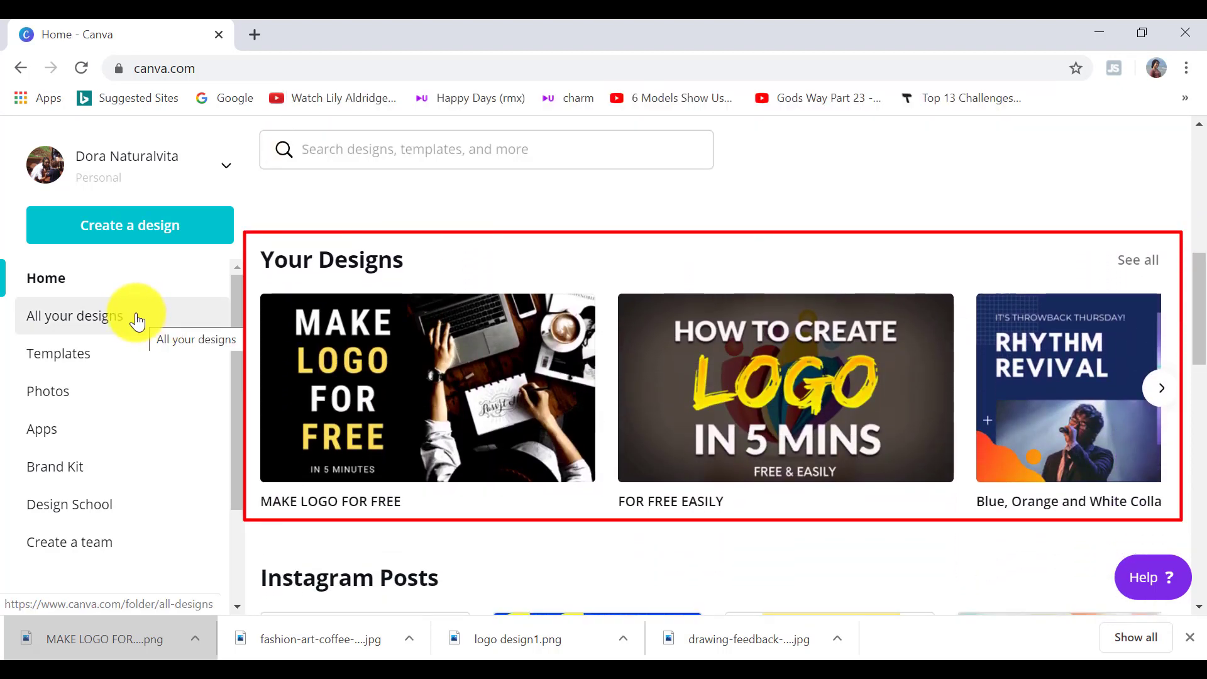
{"action": "left_click", "coordinate": [136, 322]}
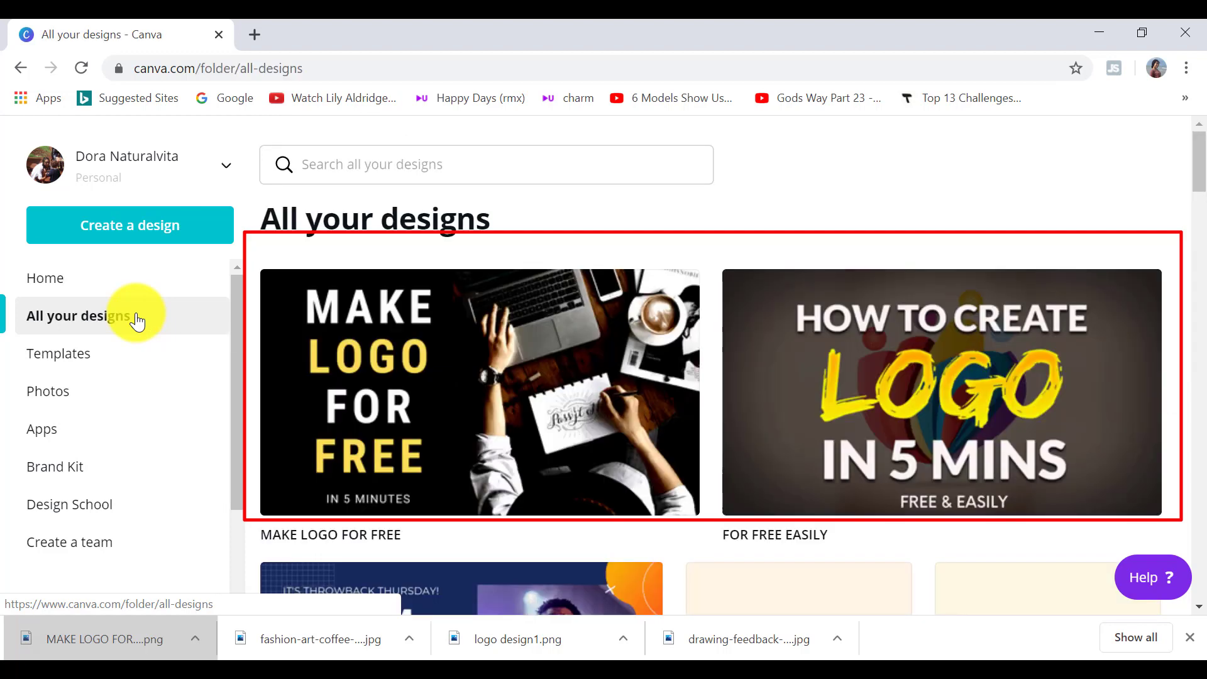
{"action": "left_click", "coordinate": [466, 375]}
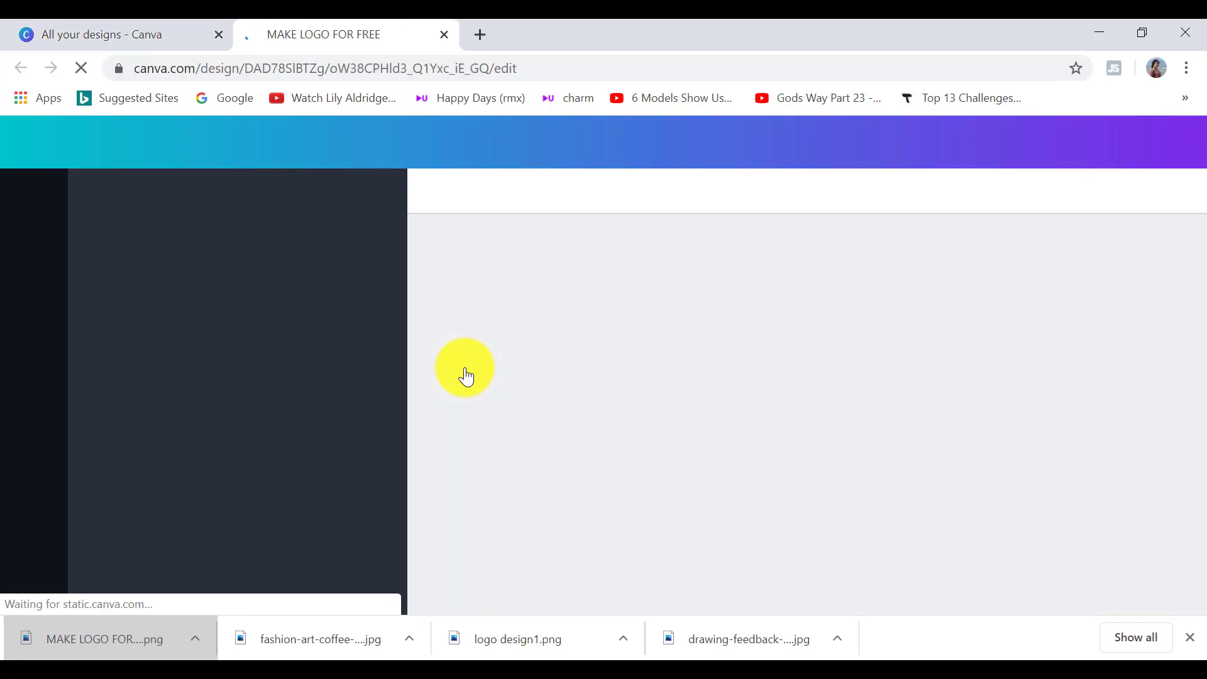